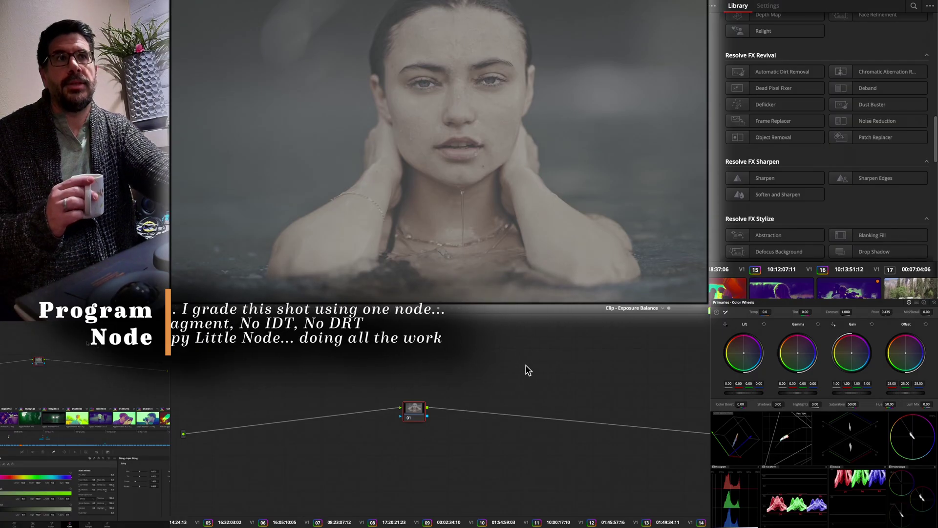
- Align the single node with the connection line, review the clip and Timeline node layers, and return to the Exposure Balance layer
{"action": "left_click_drag", "start_coordinate": [415, 410], "coordinate": [415, 434]}
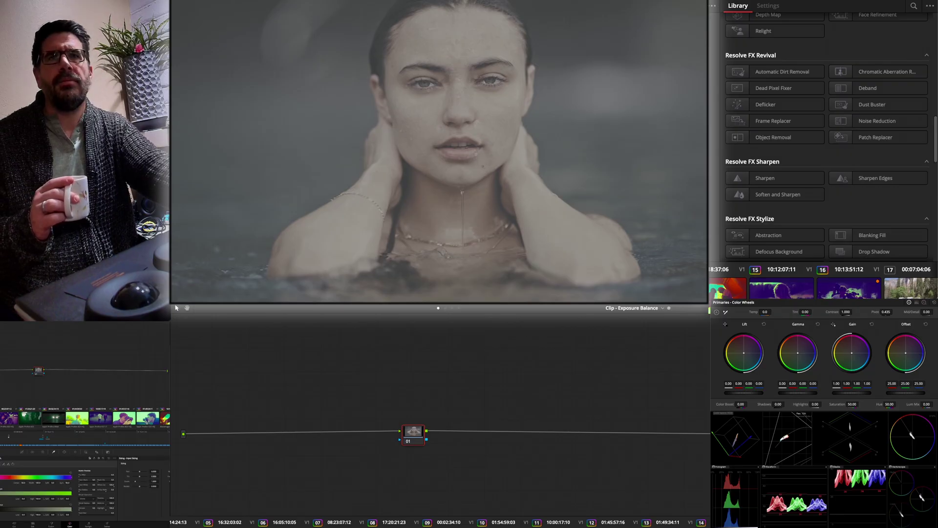
{"action": "left_click", "coordinate": [445, 310]}
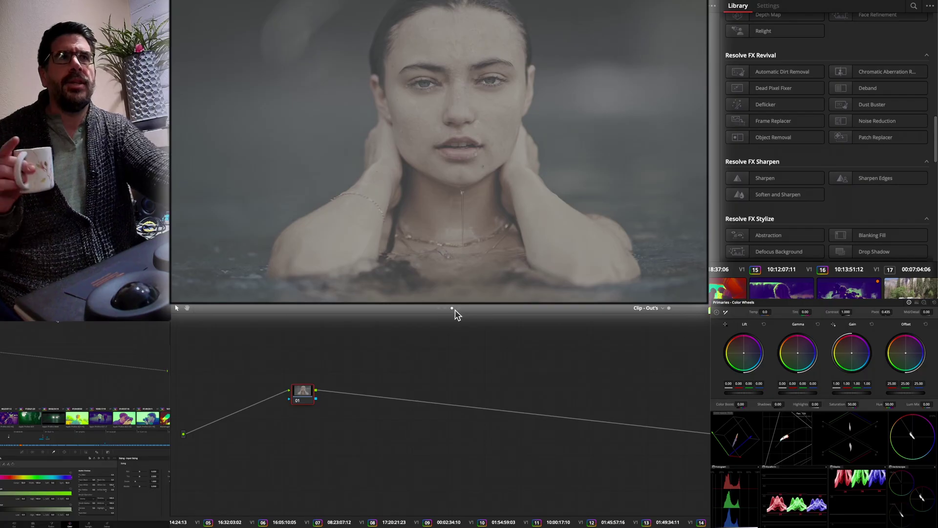
{"action": "left_click", "coordinate": [453, 309]}
{"action": "left_click", "coordinate": [459, 309]}
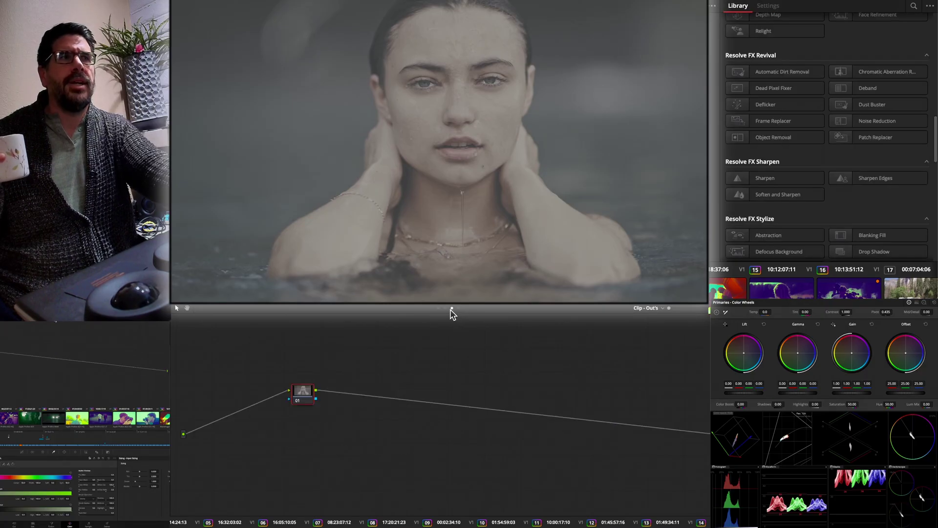
{"action": "left_click", "coordinate": [458, 308]}
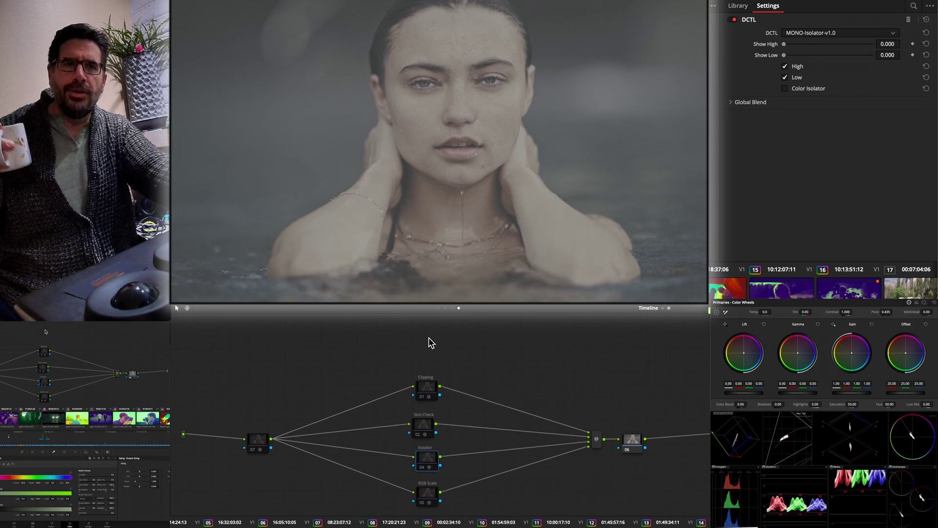
{"action": "left_click", "coordinate": [439, 308]}
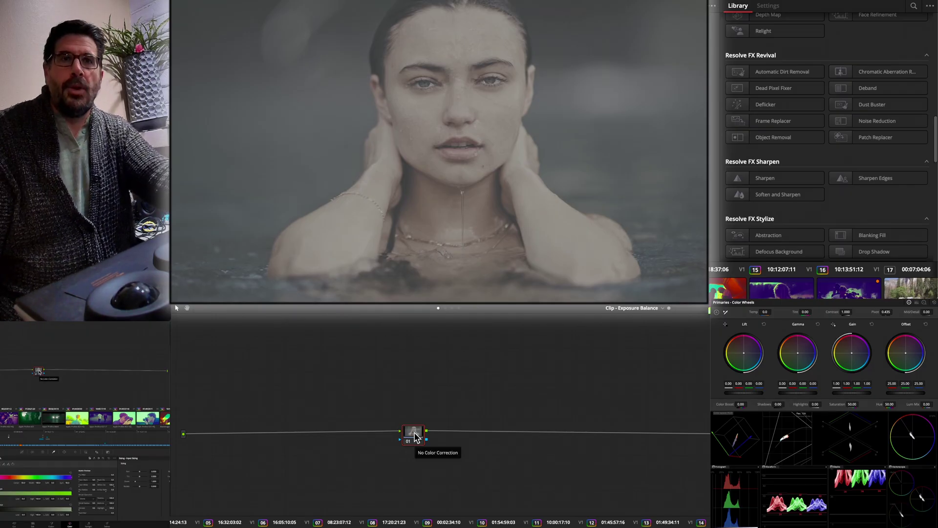
- Unlink the custom curve channels and shape the red curve into an S by raising its highlights and lowering its shadows
{"action": "left_click", "coordinate": [22, 453]}
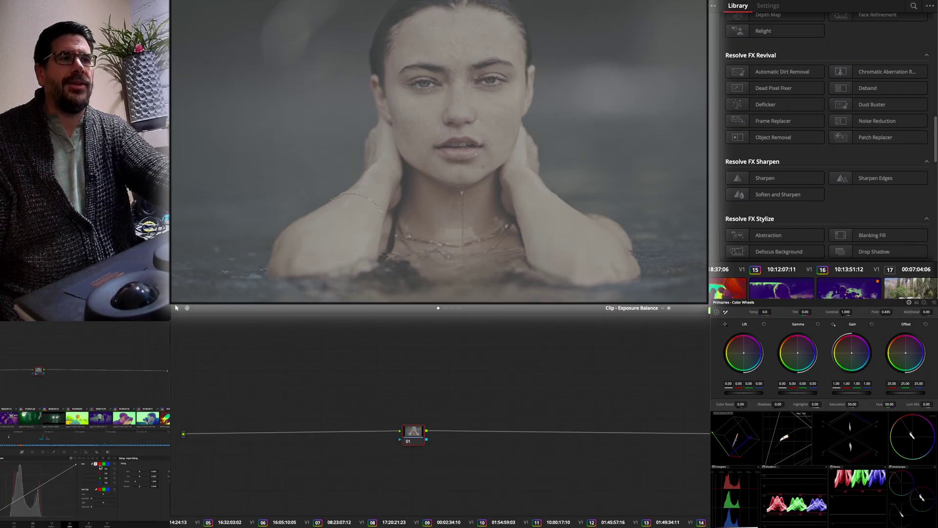
{"action": "left_click", "coordinate": [100, 464]}
{"action": "left_click", "coordinate": [93, 464]}
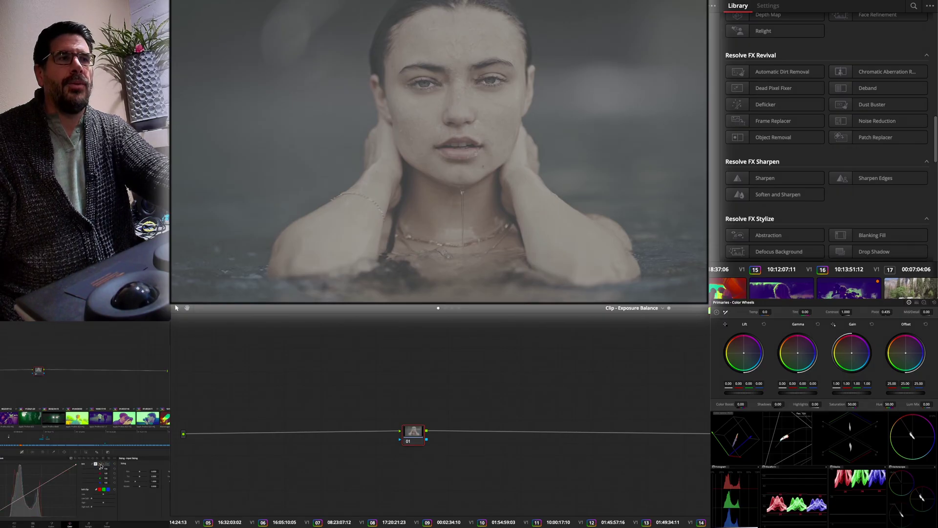
{"action": "left_click", "coordinate": [99, 464]}
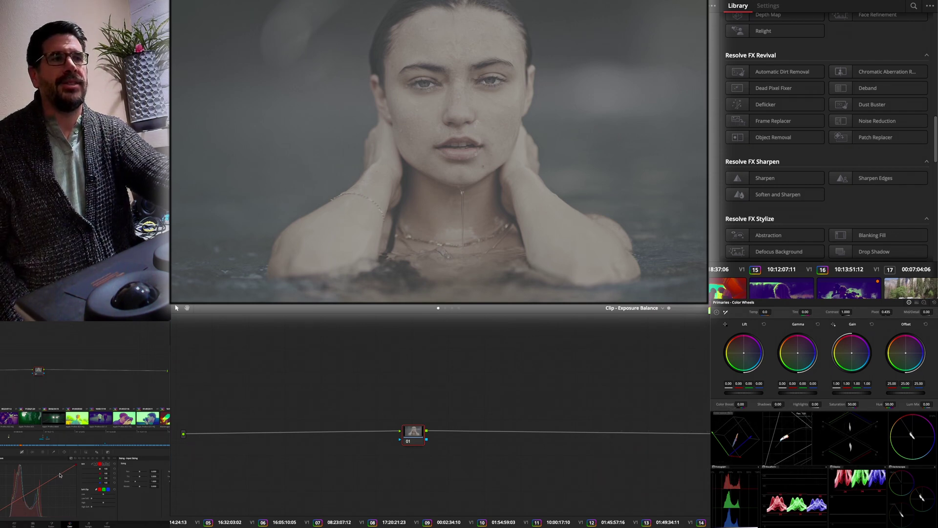
{"action": "left_click_drag", "start_coordinate": [58, 475], "coordinate": [55, 472]}
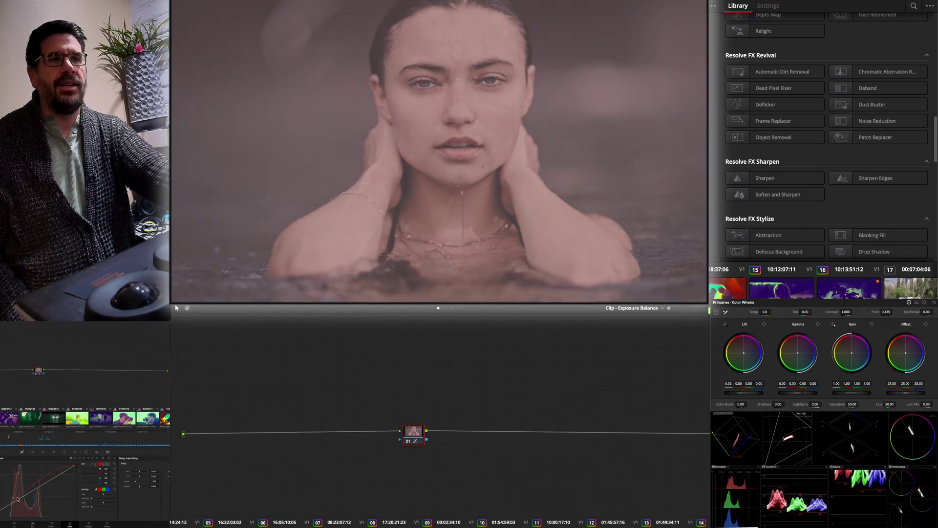
{"action": "left_click_drag", "start_coordinate": [17, 498], "coordinate": [20, 503]}
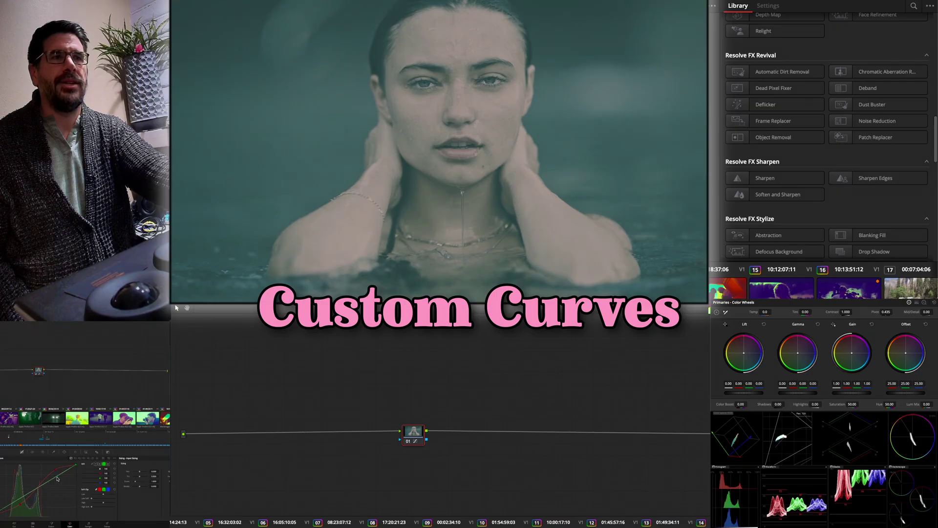
- Enlarge the custom curves and shape the green curve into a gentle S with raised highlights and lowered shadows
{"action": "left_click", "coordinate": [104, 460]}
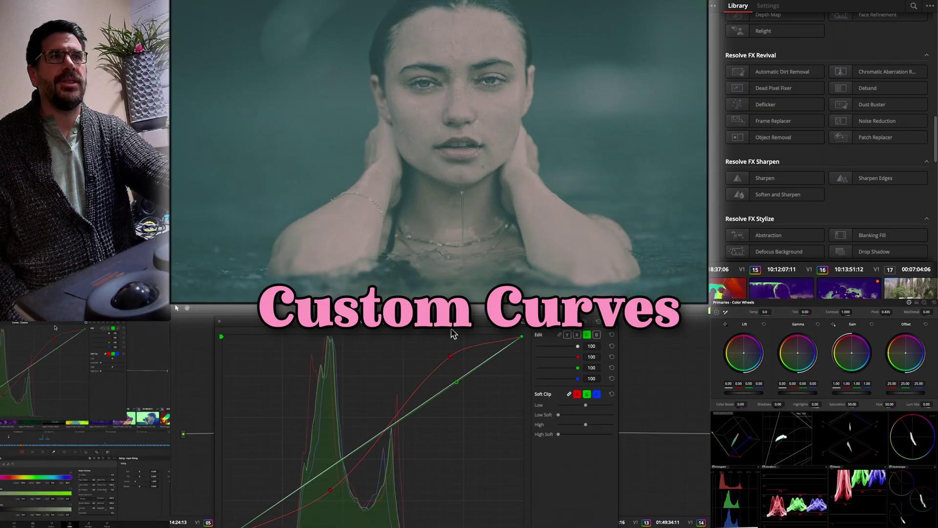
{"action": "left_click_drag", "start_coordinate": [457, 381], "coordinate": [456, 364]}
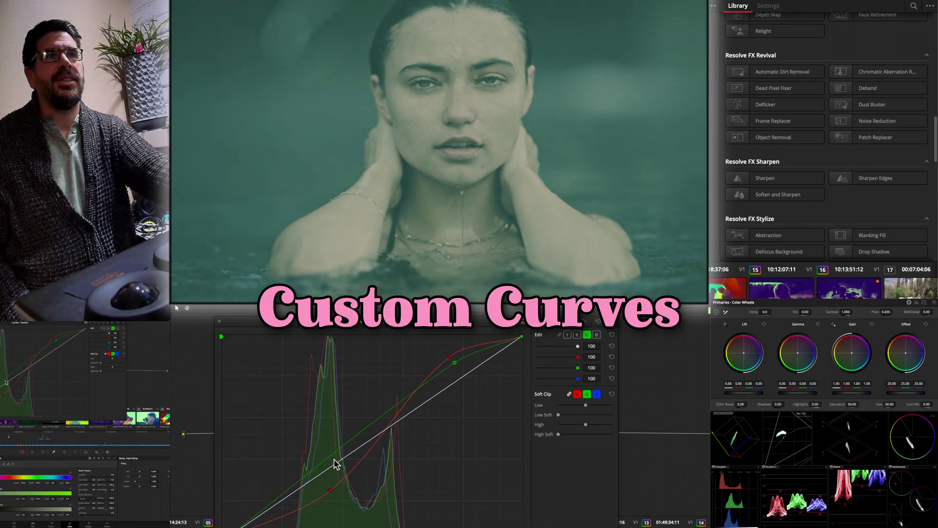
{"action": "left_click", "coordinate": [321, 477]}
{"action": "left_click_drag", "start_coordinate": [322, 480], "coordinate": [326, 484]}
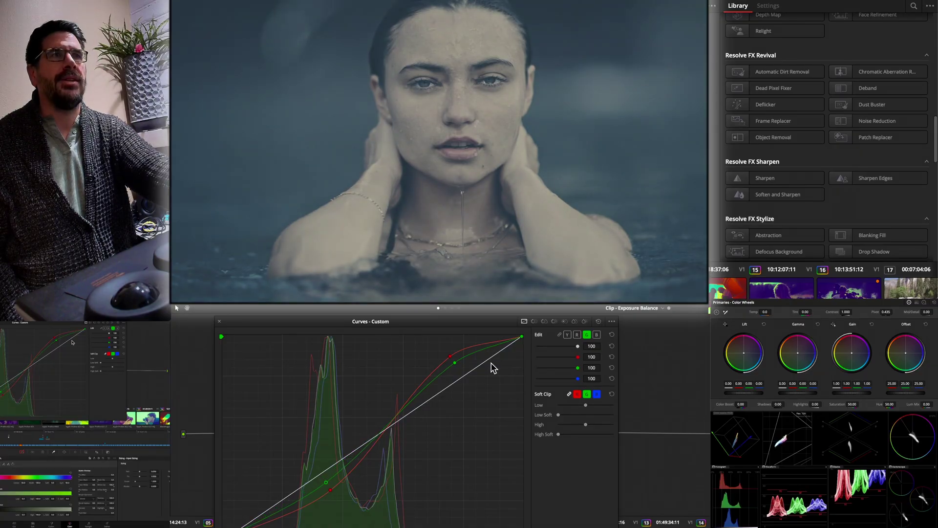
- Shape the blue custom curve into a strong S, lifting its upper part and pulling its shadows well down
{"action": "left_click", "coordinate": [596, 334]}
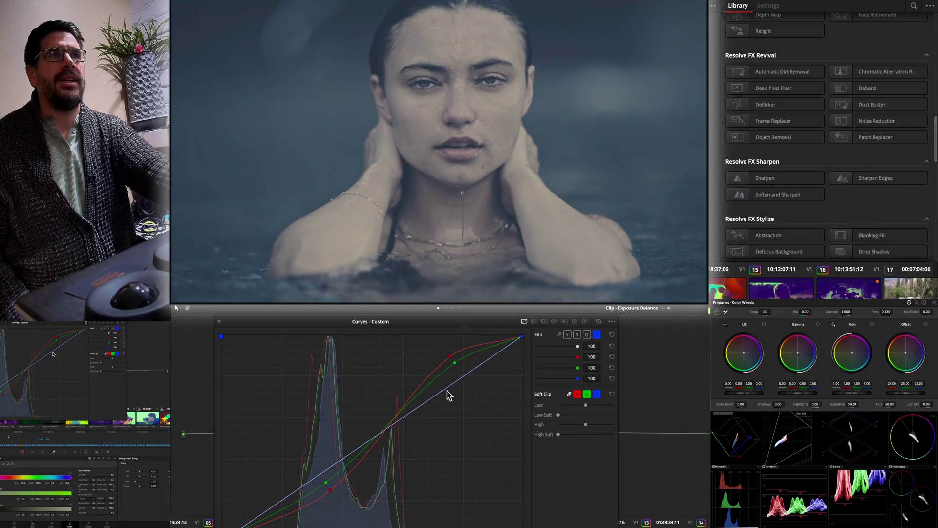
{"action": "left_click_drag", "start_coordinate": [447, 386], "coordinate": [418, 376]}
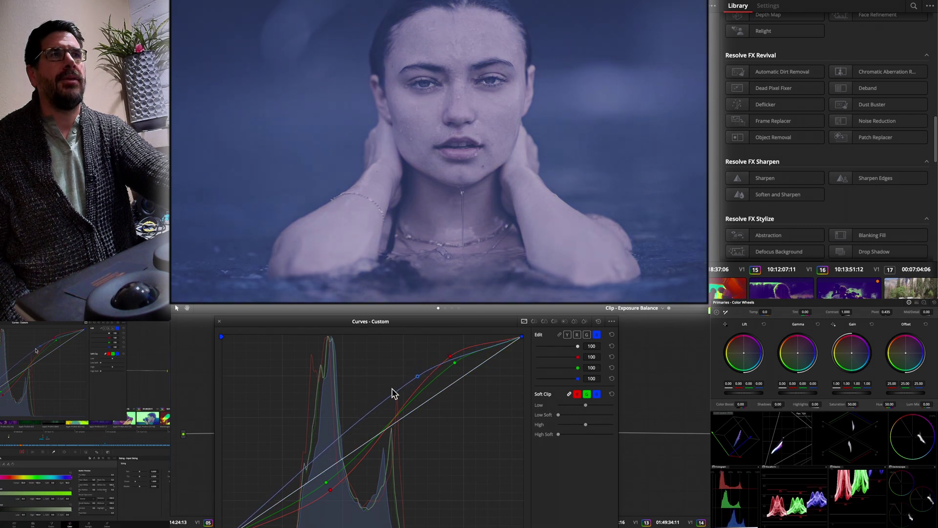
{"action": "left_click_drag", "start_coordinate": [340, 445], "coordinate": [328, 510]}
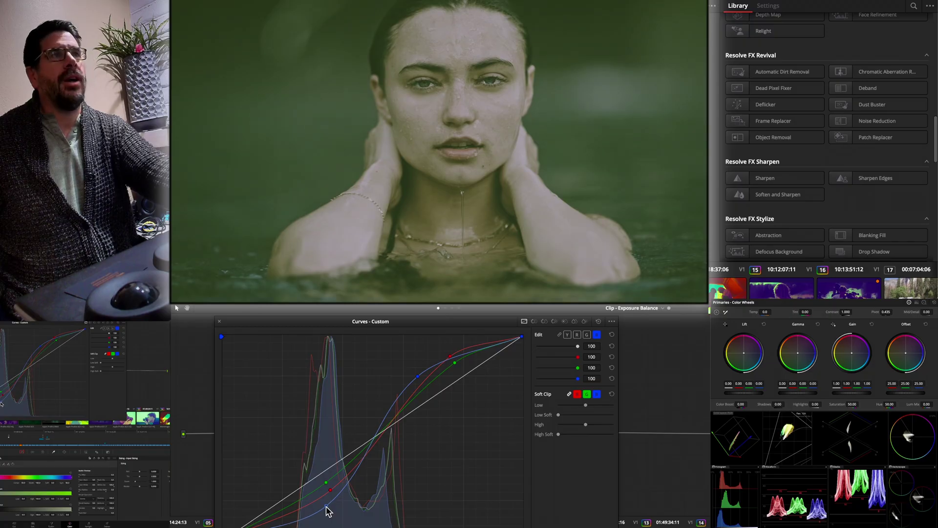
- Refine the blue and green curve points, moving blue's lower point deeper into the shadows and green's upper point slightly darker
{"action": "mouse_move", "coordinate": [456, 365]}
{"action": "left_mouse_down"}
{"action": "mouse_move", "coordinate": [442, 366]}
{"action": "mouse_move", "coordinate": [447, 379]}
{"action": "mouse_move", "coordinate": [454, 373]}
{"action": "mouse_move", "coordinate": [446, 362]}
{"action": "mouse_move", "coordinate": [421, 377]}
{"action": "mouse_move", "coordinate": [431, 389]}
{"action": "mouse_move", "coordinate": [423, 376]}
{"action": "mouse_move", "coordinate": [413, 383]}
{"action": "mouse_move", "coordinate": [436, 396]}
{"action": "mouse_move", "coordinate": [413, 378]}
{"action": "mouse_move", "coordinate": [453, 373]}
{"action": "mouse_move", "coordinate": [473, 394]}
{"action": "mouse_move", "coordinate": [451, 360]}
{"action": "left_mouse_up"}
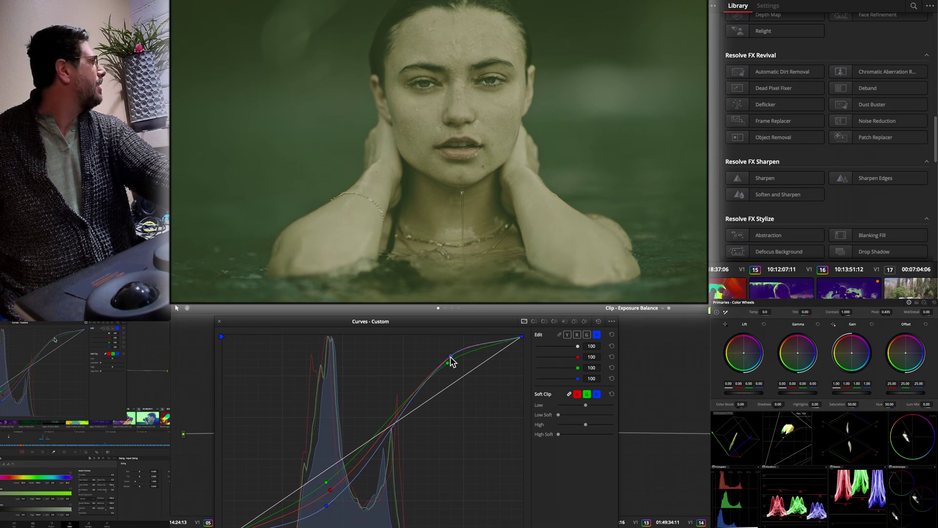
{"action": "left_click_drag", "start_coordinate": [329, 505], "coordinate": [323, 480]}
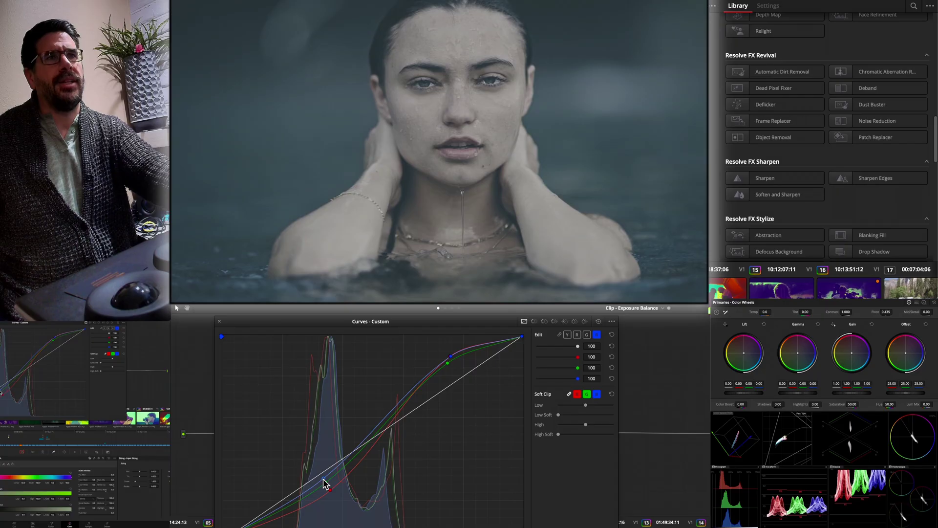
{"action": "left_click_drag", "start_coordinate": [322, 484], "coordinate": [275, 525]}
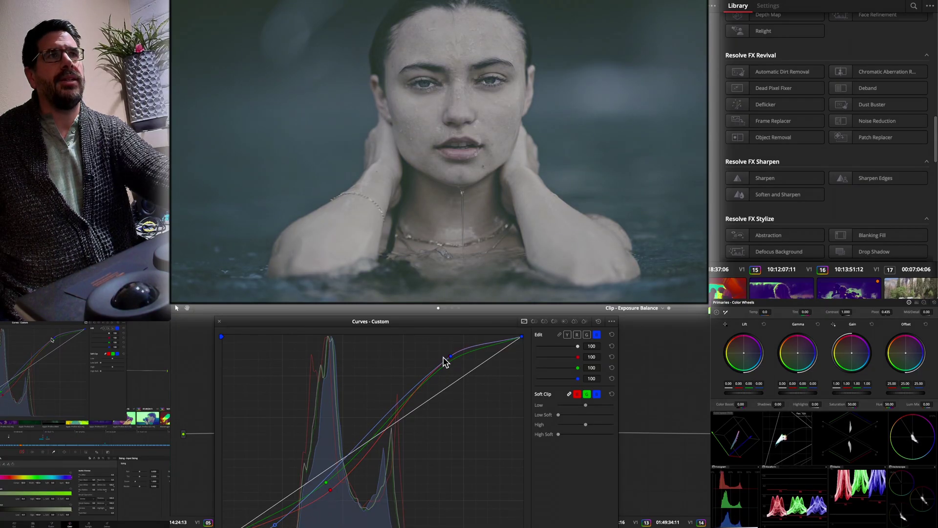
{"action": "left_click_drag", "start_coordinate": [450, 361], "coordinate": [434, 375]}
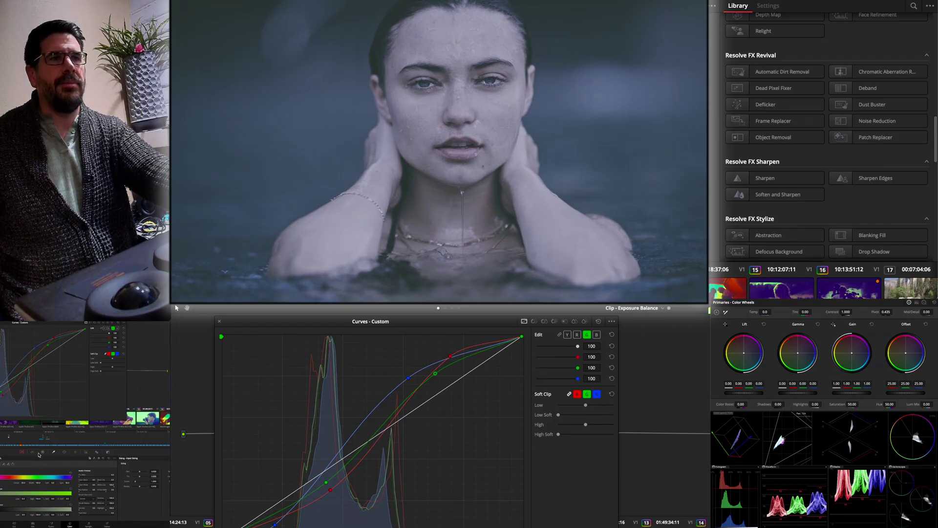
- On the Lum Vs Sat curve, reduce highlight and shadow saturation, strongly boost the midtones, and close the enlarged curves
{"action": "left_click", "coordinate": [536, 321]}
{"action": "left_click", "coordinate": [544, 322]}
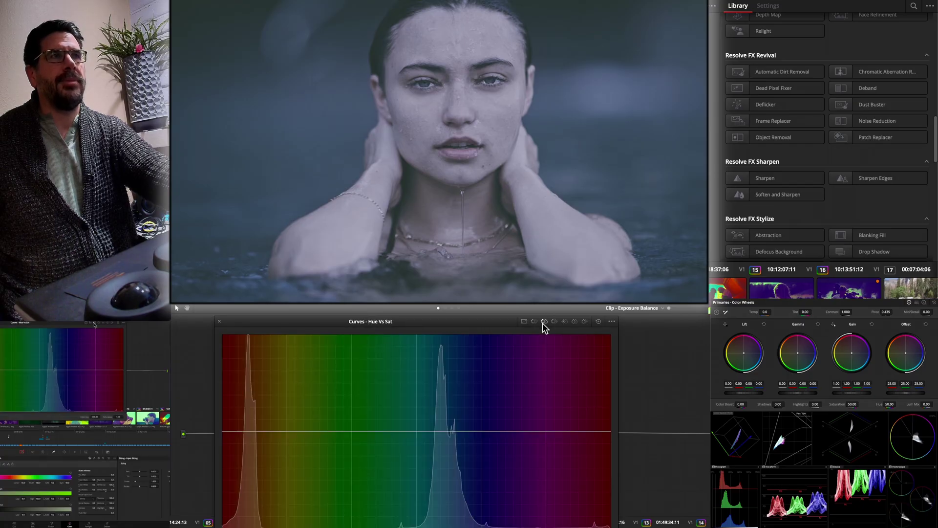
{"action": "left_click", "coordinate": [573, 322]}
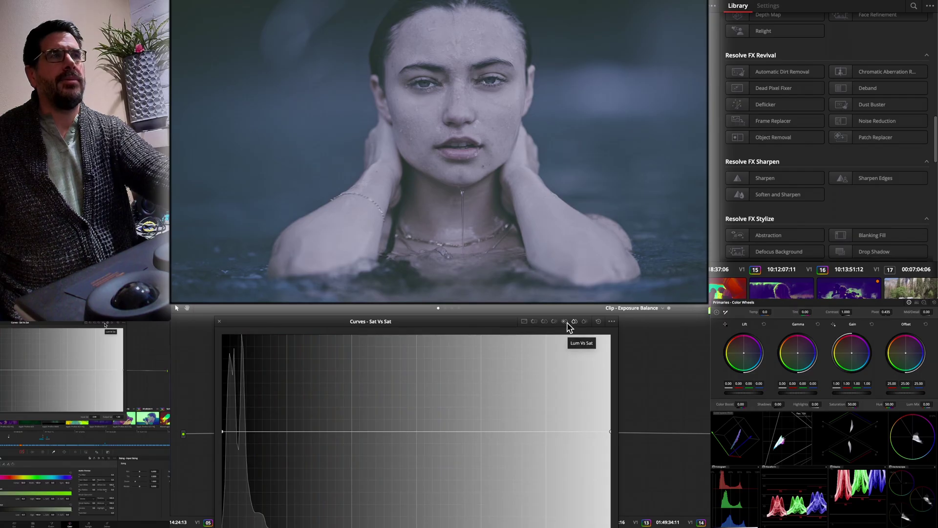
{"action": "left_click", "coordinate": [566, 324]}
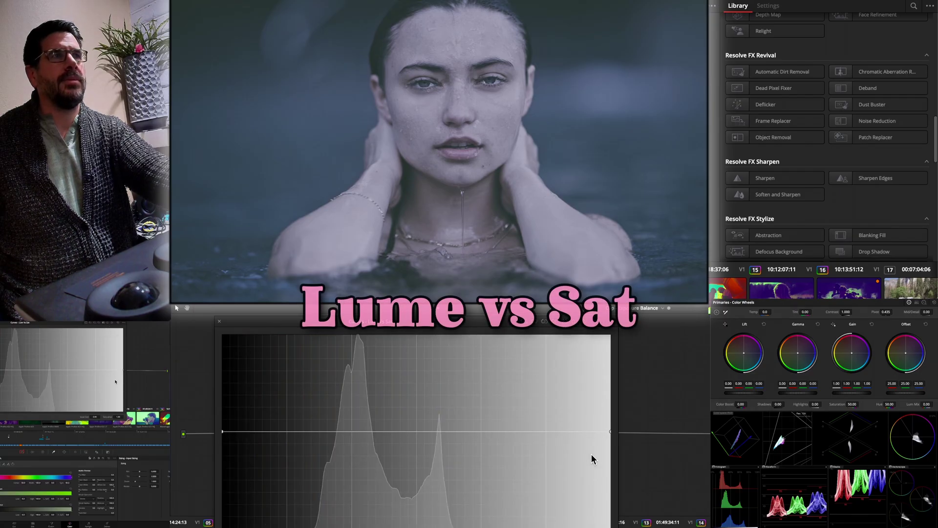
{"action": "left_click_drag", "start_coordinate": [608, 434], "coordinate": [607, 508]}
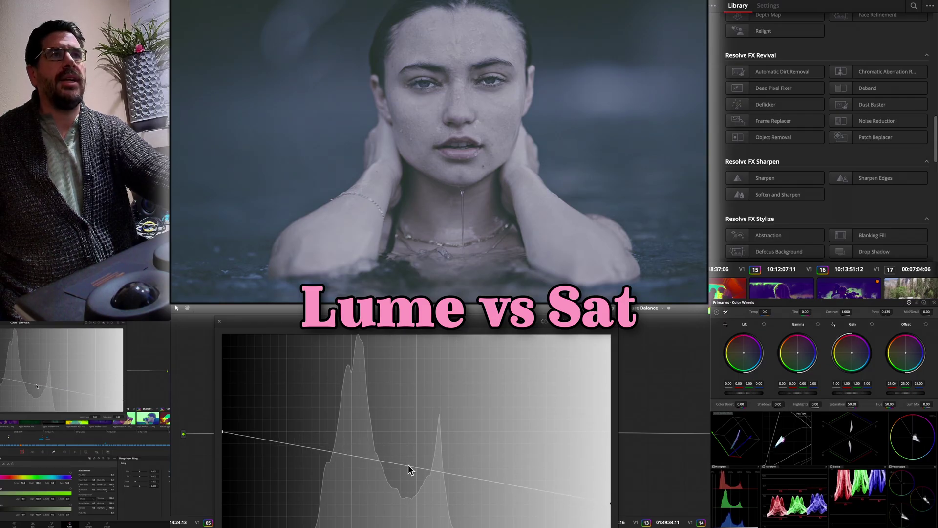
{"action": "left_click_drag", "start_coordinate": [408, 464], "coordinate": [399, 356]}
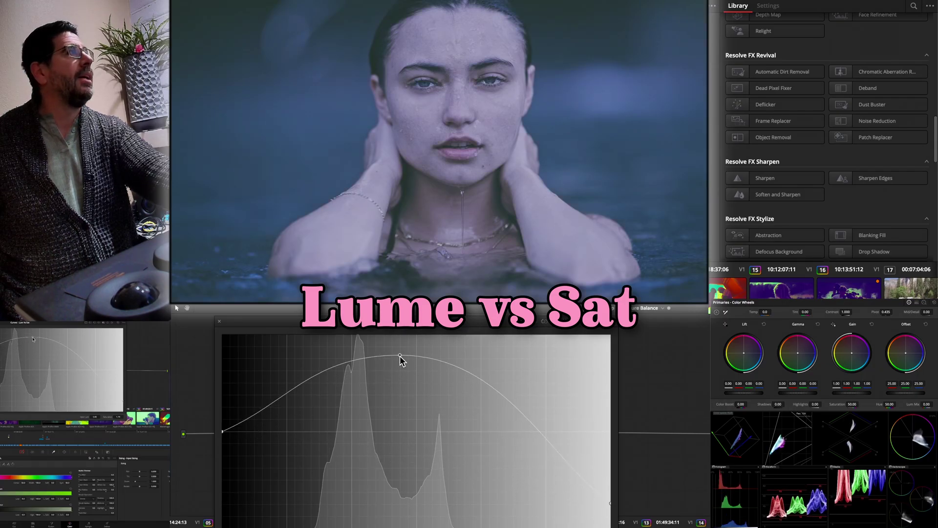
{"action": "left_click_drag", "start_coordinate": [222, 431], "coordinate": [234, 468]}
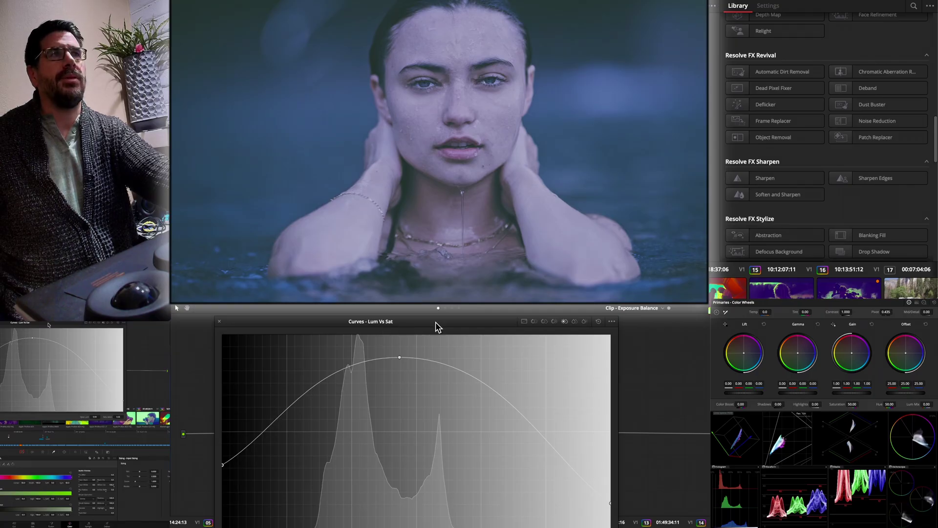
{"action": "left_click", "coordinate": [219, 321]}
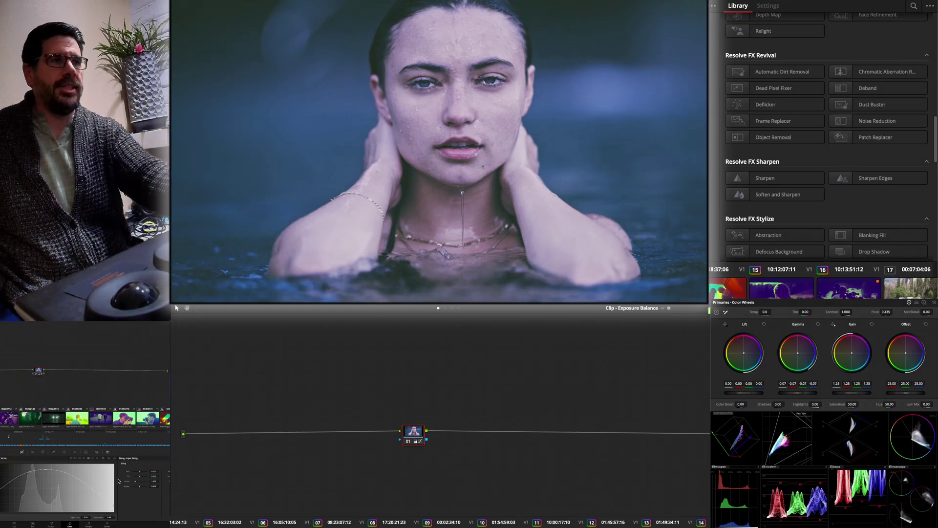
- Review the enlarged Lum Vs Sat and Custom curves, and close the view
{"action": "left_click", "coordinate": [104, 459]}
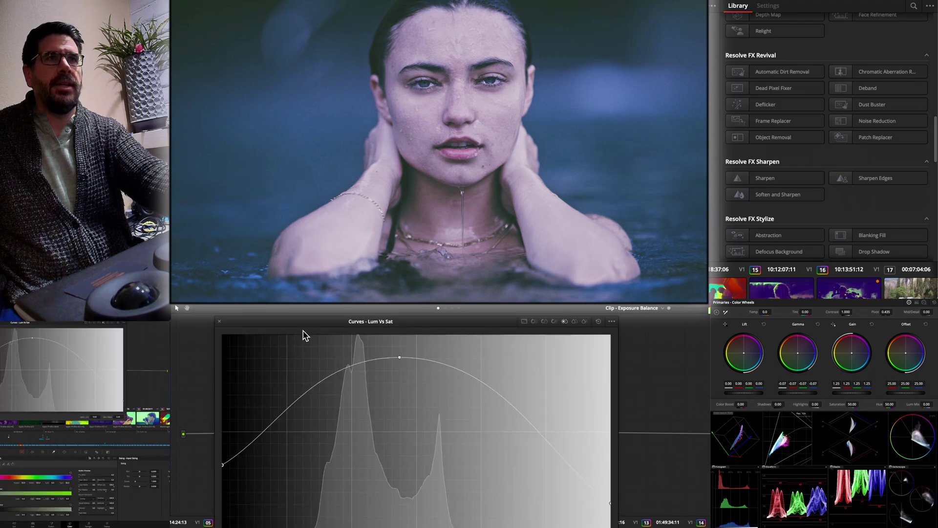
{"action": "left_click", "coordinate": [523, 322]}
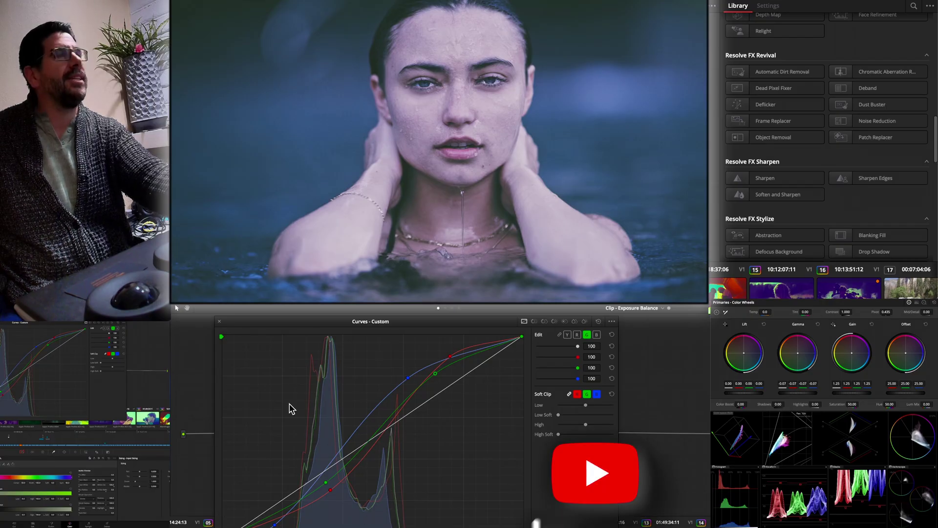
{"action": "left_click", "coordinate": [220, 322]}
- Nudge the node and check the other clip and Timeline node layers before returning to the Exposure Balance layer
{"action": "mouse_move", "coordinate": [405, 434]}
{"action": "left_mouse_down"}
{"action": "mouse_move", "coordinate": [396, 403]}
{"action": "mouse_move", "coordinate": [398, 430]}
{"action": "left_mouse_up"}
{"action": "left_click", "coordinate": [445, 308]}
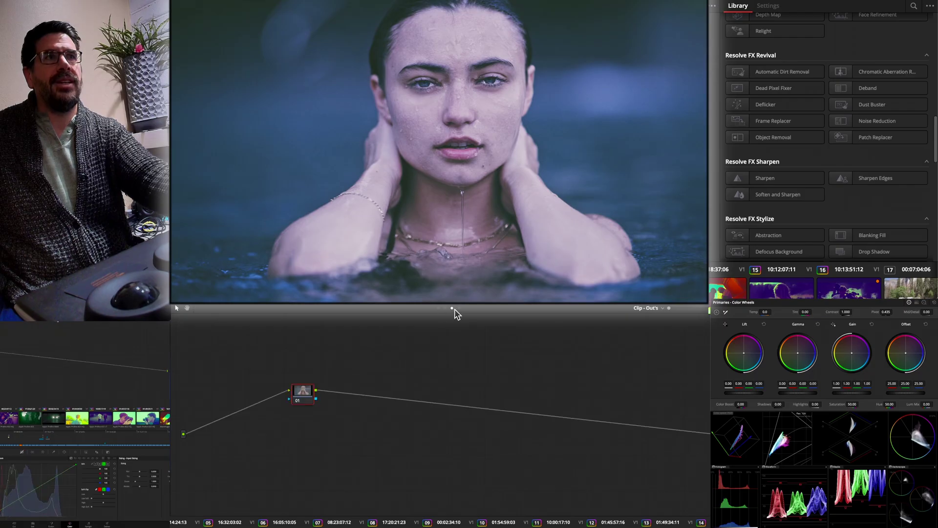
{"action": "left_click", "coordinate": [458, 308]}
{"action": "left_click", "coordinate": [445, 308]}
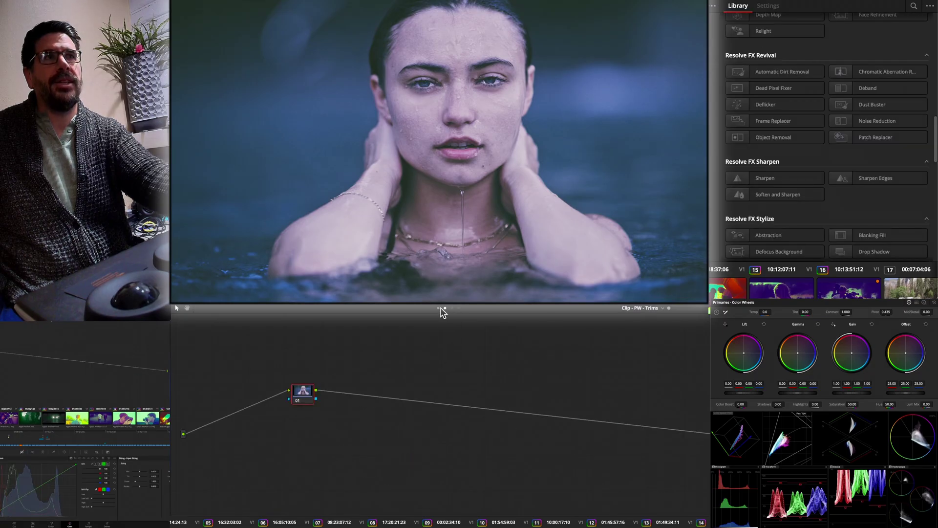
{"action": "left_click", "coordinate": [439, 308]}
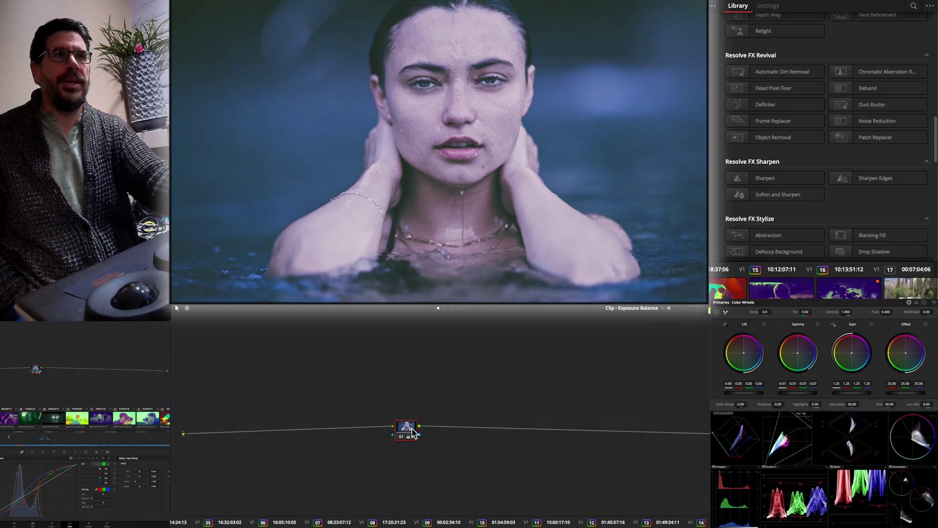
{"action": "mouse_move", "coordinate": [410, 427]}
{"action": "left_mouse_down"}
{"action": "mouse_move", "coordinate": [408, 415]}
{"action": "mouse_move", "coordinate": [409, 427]}
{"action": "left_mouse_up"}
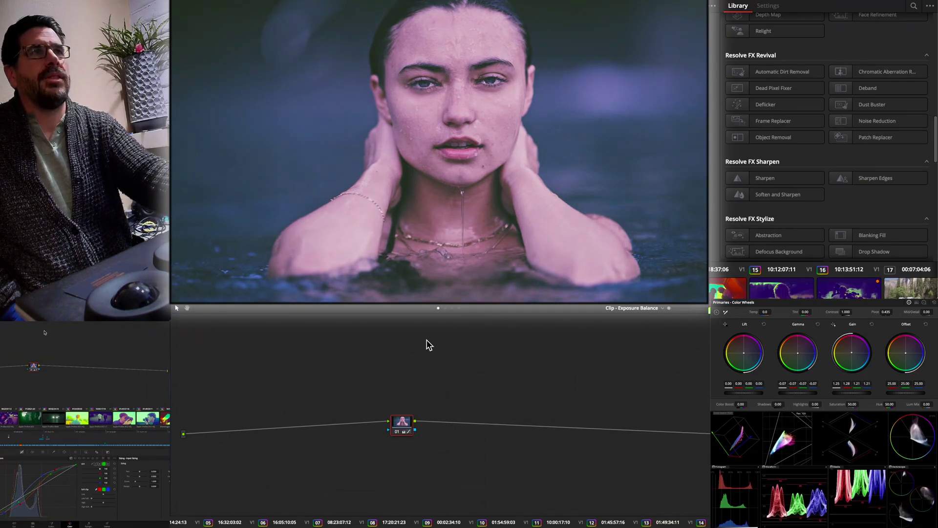
- Check the other node layers, select the Skin Check node in the Timeline layer, and return to the clip's Exposure Balance layer
{"action": "left_click", "coordinate": [451, 308]}
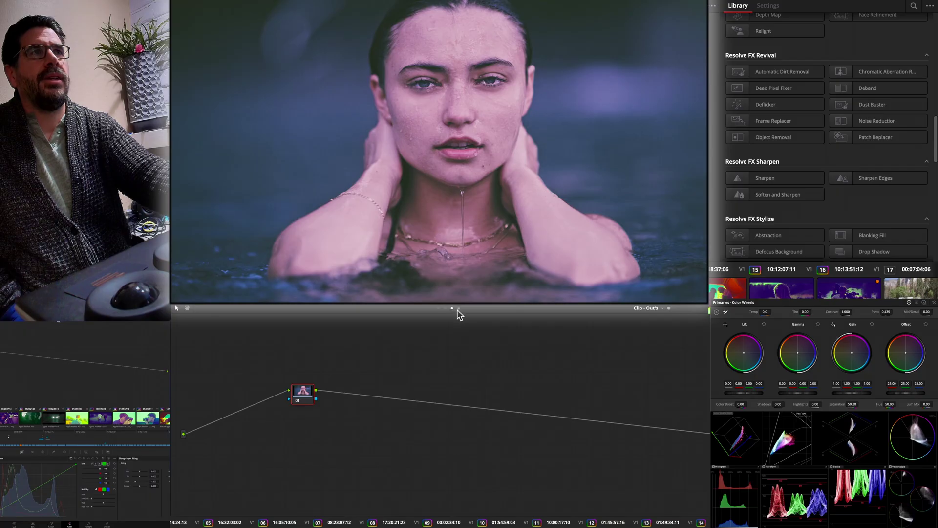
{"action": "left_click", "coordinate": [458, 309]}
{"action": "left_click", "coordinate": [433, 420]}
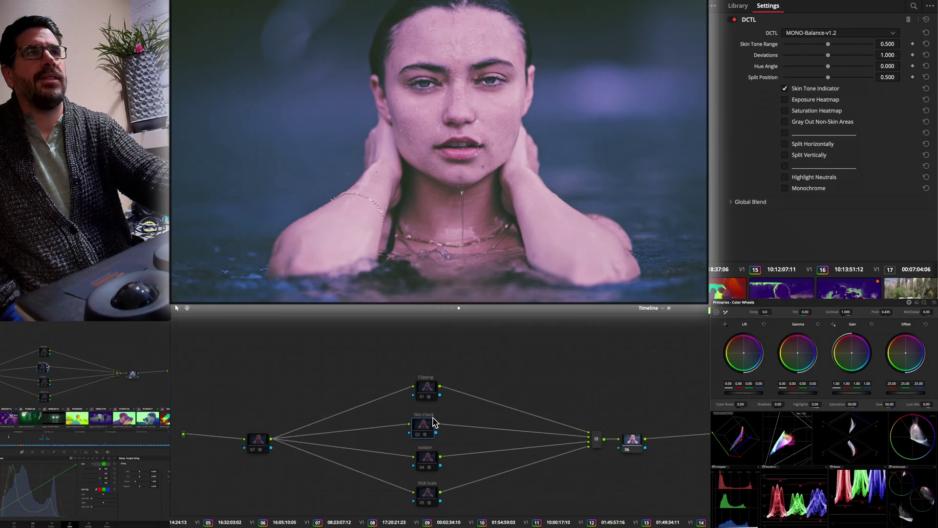
{"action": "left_click", "coordinate": [445, 309]}
{"action": "left_click", "coordinate": [439, 308]}
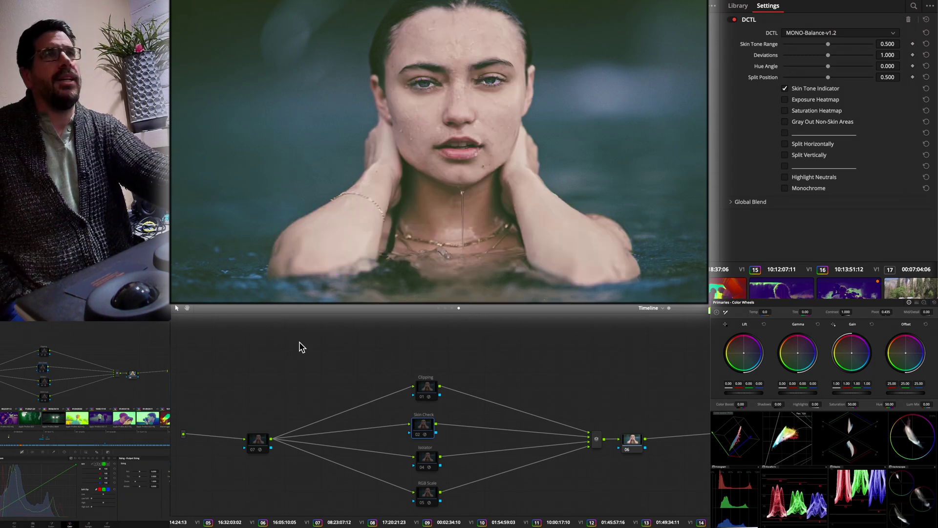
{"action": "left_click", "coordinate": [445, 308]}
{"action": "left_click", "coordinate": [438, 309]}
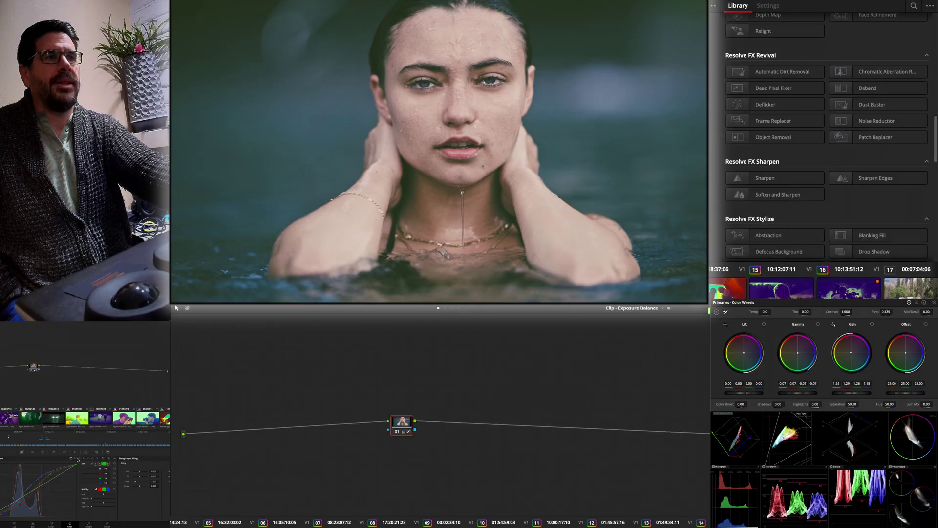
- Open the enlarged curves on Hue Vs Lum and brighten the cyan-blue water hues with a narrow bump
{"action": "left_click", "coordinate": [90, 456]}
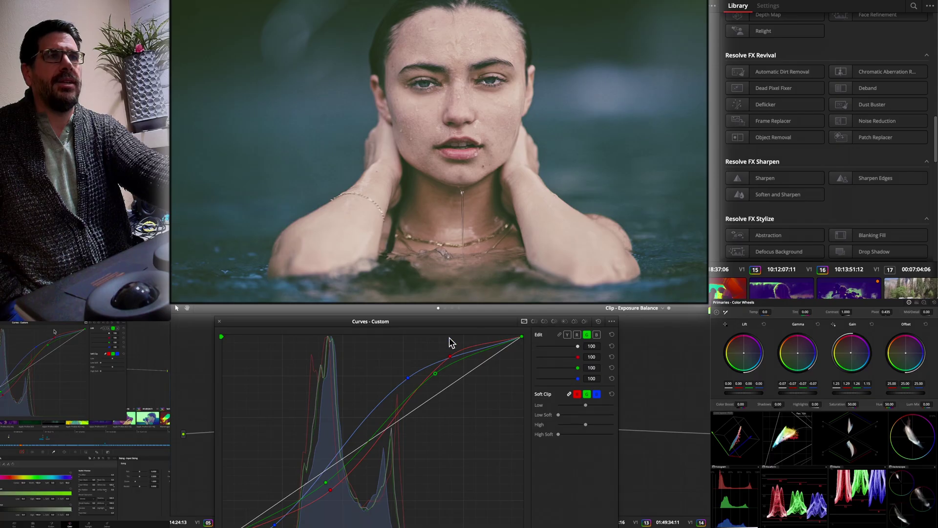
{"action": "left_click", "coordinate": [572, 322]}
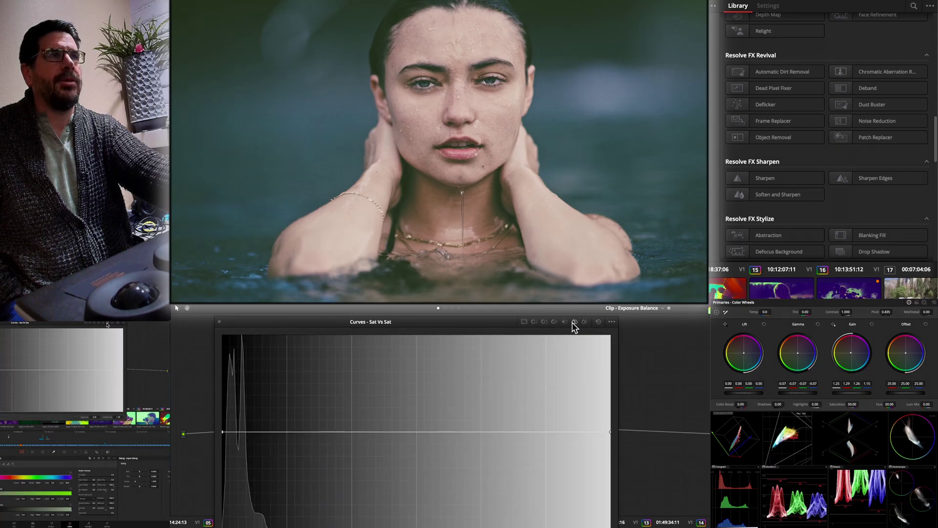
{"action": "left_click", "coordinate": [563, 324]}
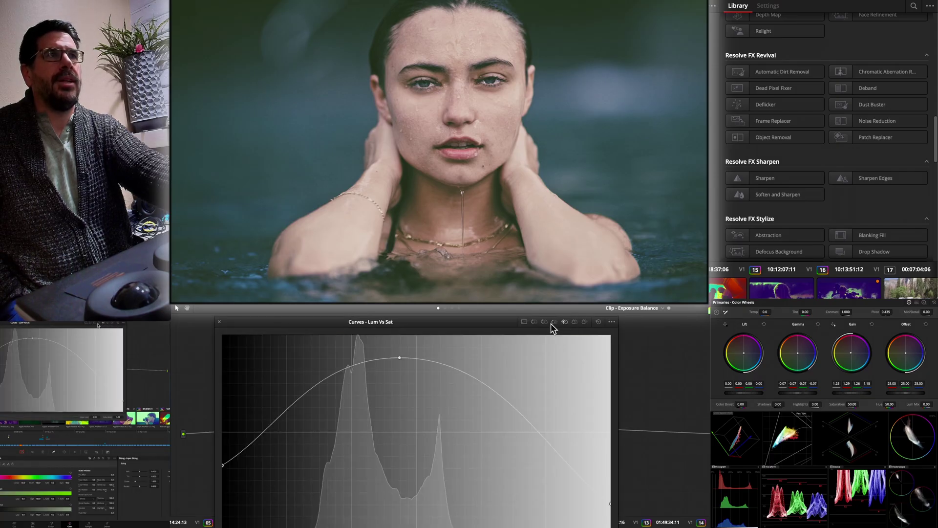
{"action": "left_click", "coordinate": [552, 323]}
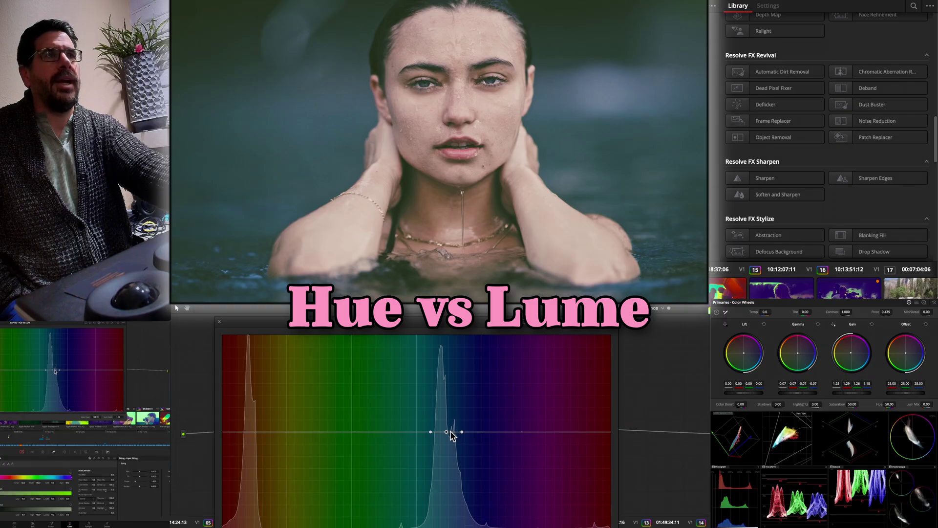
{"action": "left_click_drag", "start_coordinate": [449, 436], "coordinate": [479, 434]}
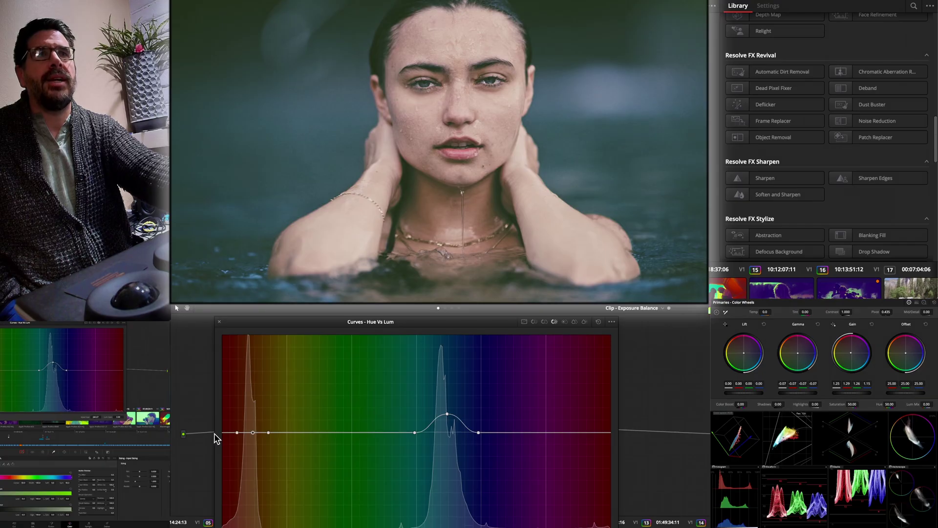
- On the Hue Vs Lum curve, slightly brighten the skin hues, darken the greens, and remove the extra point between green and blue
{"action": "left_click_drag", "start_coordinate": [251, 420], "coordinate": [248, 452]}
{"action": "left_click_drag", "start_coordinate": [249, 415], "coordinate": [331, 461]}
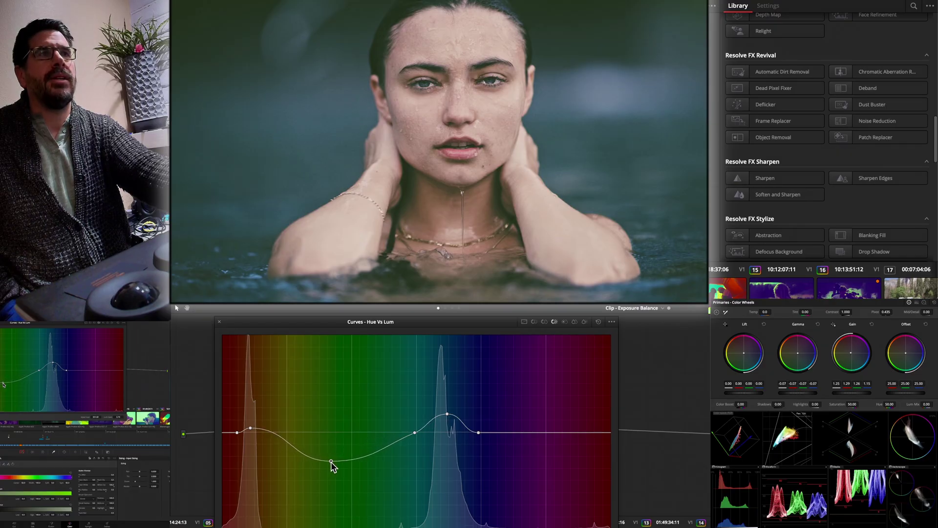
{"action": "right_click", "coordinate": [415, 433]}
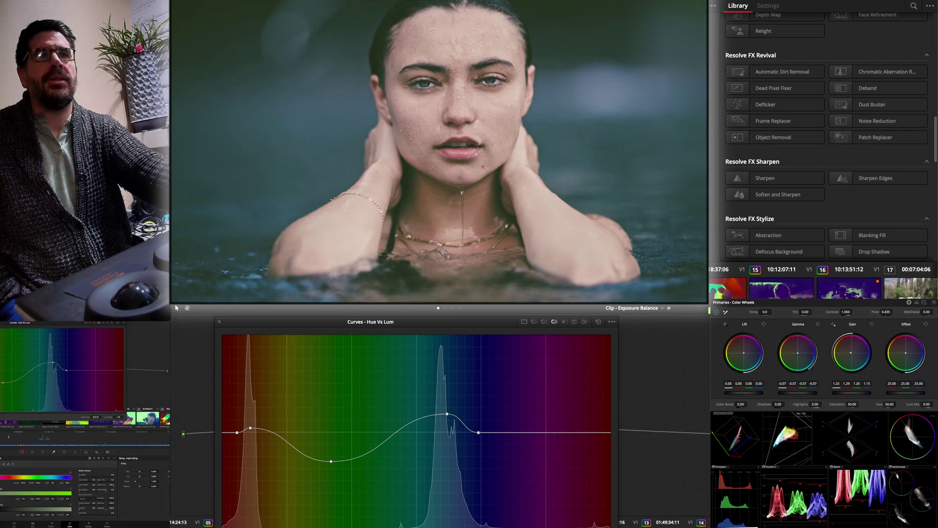
- On the Hue Vs Sat curve, slightly raise the skin-tone saturation and lower the saturation from yellow-green through the blues
{"action": "left_click", "coordinate": [545, 322]}
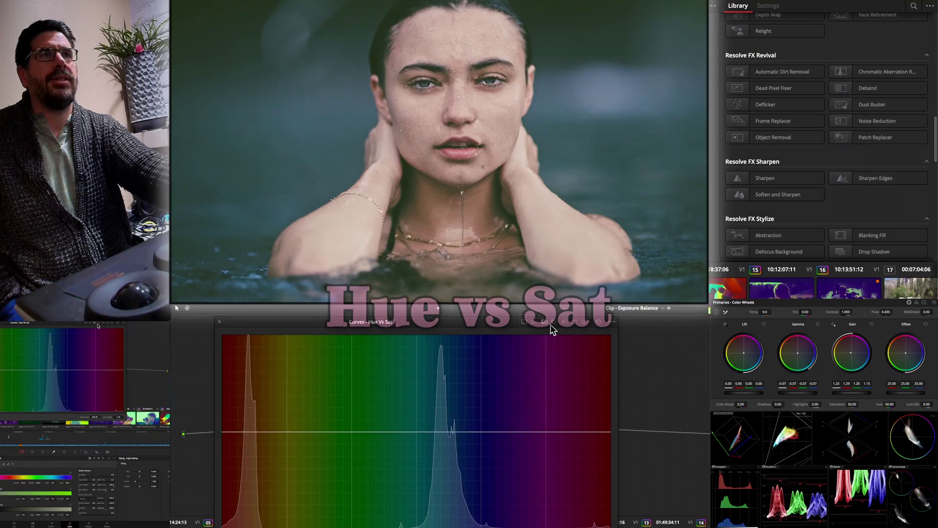
{"action": "left_click", "coordinate": [555, 325]}
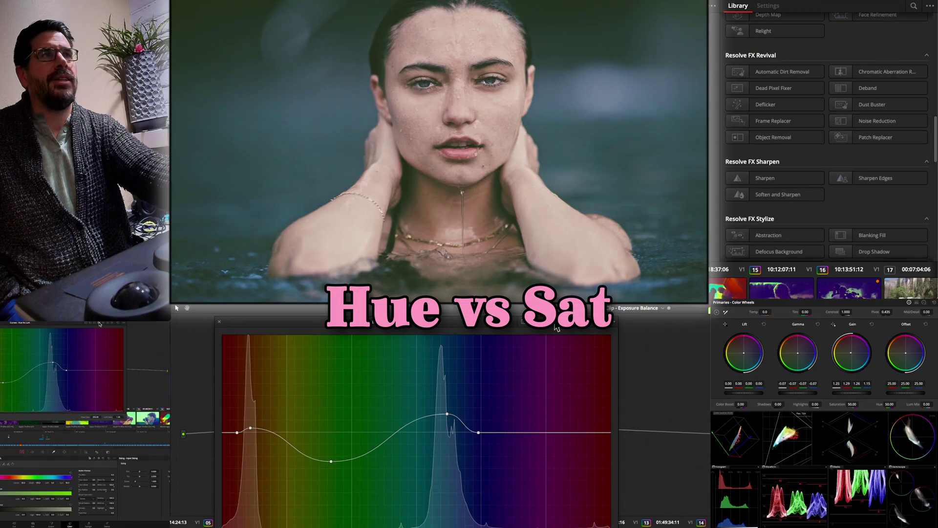
{"action": "left_click", "coordinate": [544, 323]}
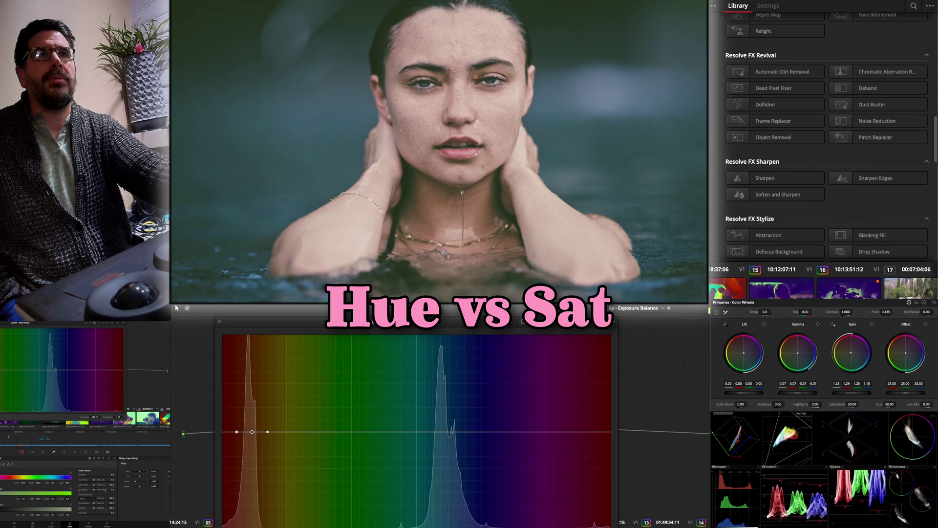
{"action": "left_click_drag", "start_coordinate": [252, 431], "coordinate": [292, 465]}
{"action": "left_click_drag", "start_coordinate": [292, 465], "coordinate": [290, 463]}
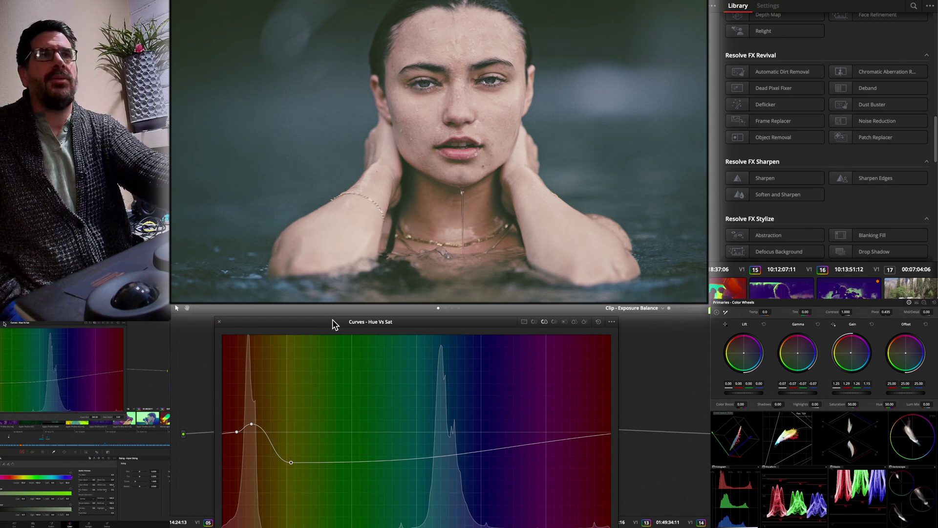
- On the Hue Vs Hue curve, raise the orange skin hues slightly and pull the cyan-blue water hues down towards purple
{"action": "left_click", "coordinate": [534, 322]}
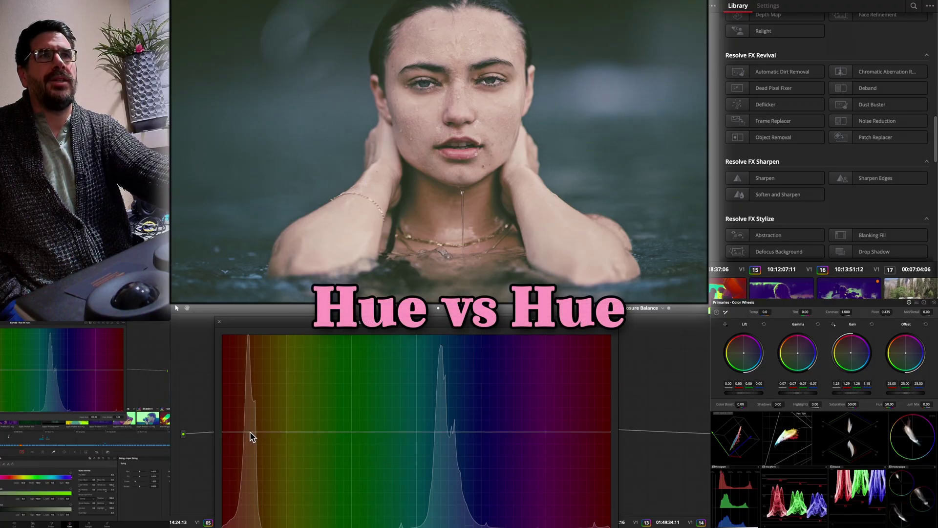
{"action": "mouse_move", "coordinate": [250, 432]}
{"action": "left_mouse_down"}
{"action": "mouse_move", "coordinate": [252, 415]}
{"action": "mouse_move", "coordinate": [256, 453]}
{"action": "mouse_move", "coordinate": [261, 368]}
{"action": "mouse_move", "coordinate": [261, 493]}
{"action": "mouse_move", "coordinate": [272, 423]}
{"action": "mouse_move", "coordinate": [261, 433]}
{"action": "mouse_move", "coordinate": [256, 424]}
{"action": "left_mouse_up"}
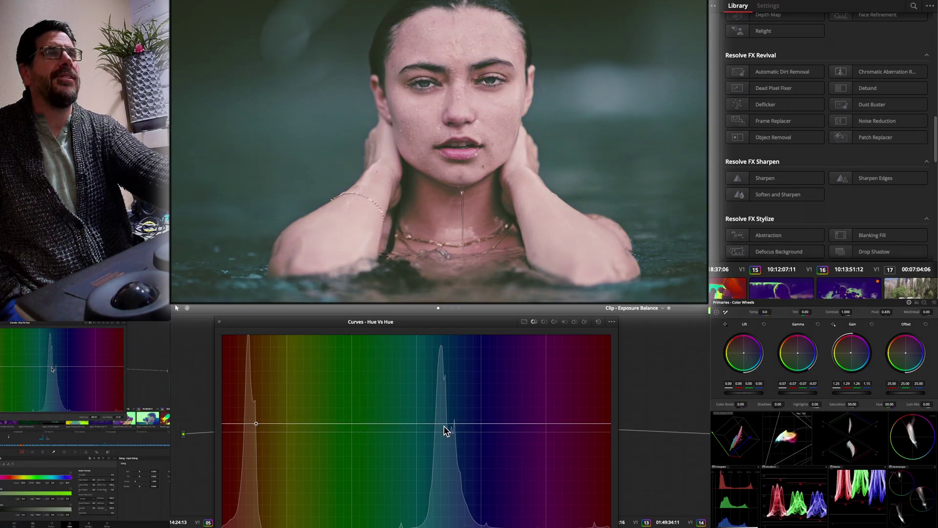
{"action": "left_click_drag", "start_coordinate": [444, 426], "coordinate": [434, 468]}
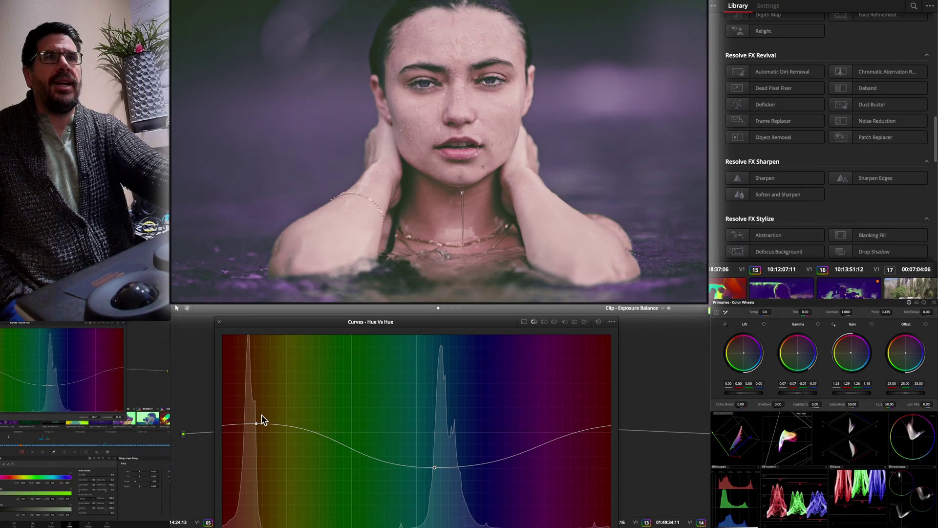
{"action": "mouse_move", "coordinate": [256, 424]}
{"action": "left_mouse_down"}
{"action": "mouse_move", "coordinate": [253, 409]}
{"action": "mouse_move", "coordinate": [251, 452]}
{"action": "mouse_move", "coordinate": [253, 409]}
{"action": "mouse_move", "coordinate": [248, 420]}
{"action": "left_mouse_up"}
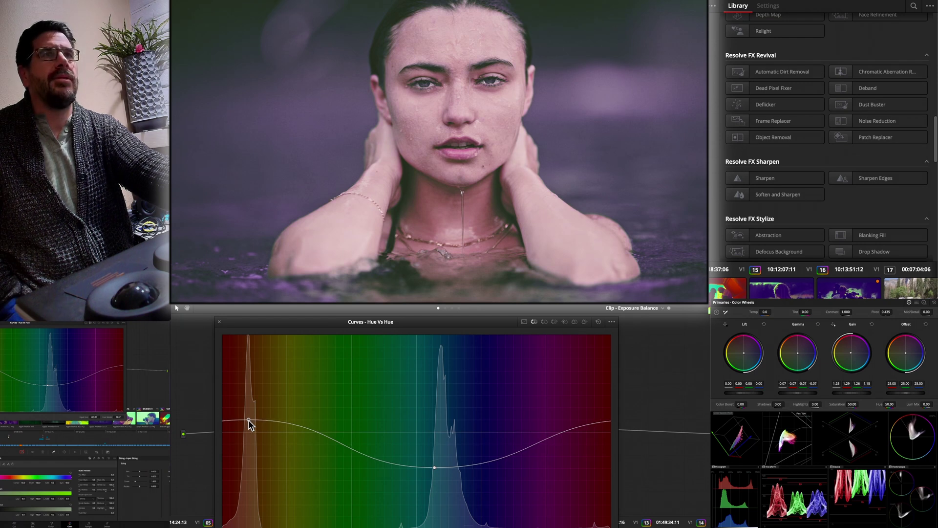
- On the Sat Vs Sat curve, boost the low-saturation range, reduce the mid-saturation range, and close the enlarged curves
{"action": "left_click", "coordinate": [546, 322]}
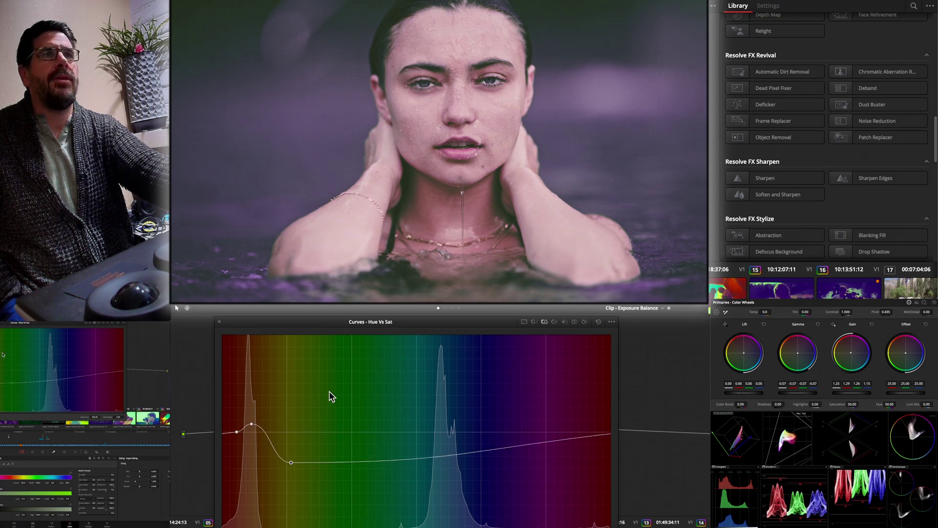
{"action": "left_click", "coordinate": [575, 322]}
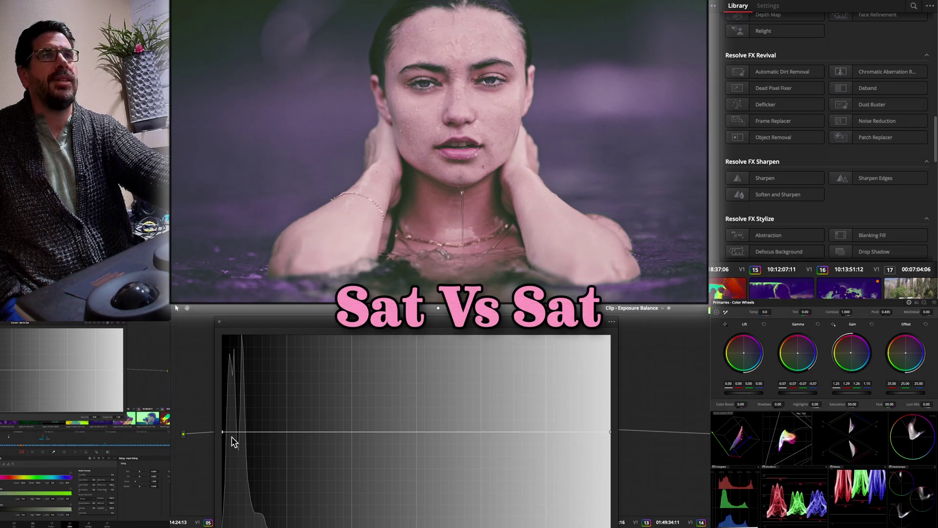
{"action": "left_click_drag", "start_coordinate": [245, 432], "coordinate": [271, 420]}
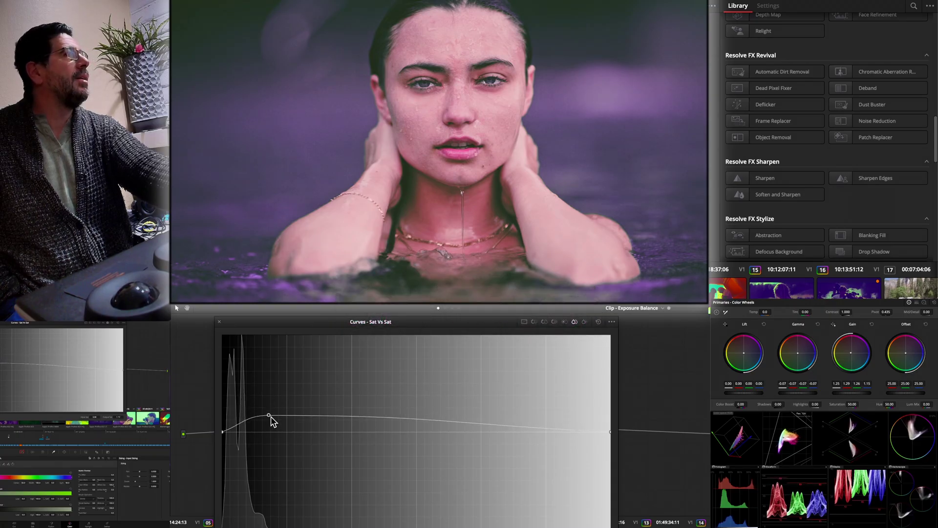
{"action": "left_click_drag", "start_coordinate": [413, 432], "coordinate": [403, 451]}
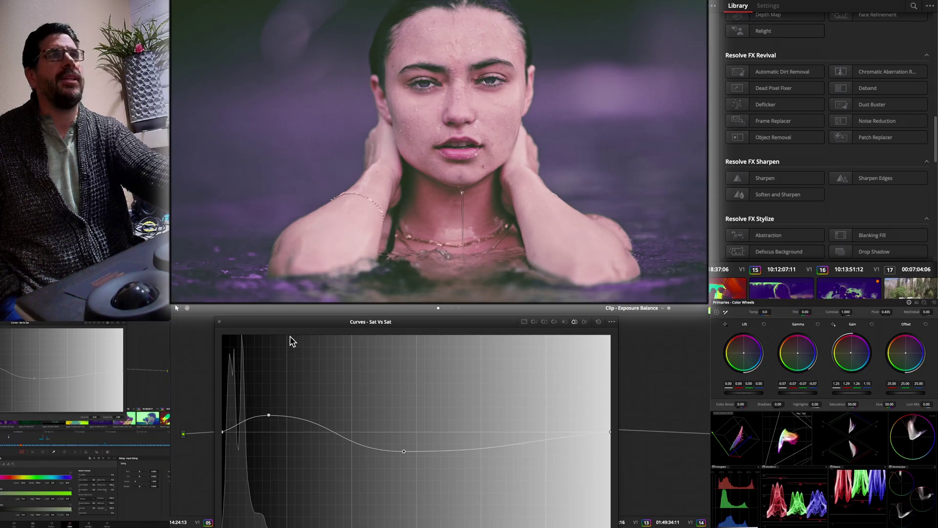
{"action": "left_click", "coordinate": [220, 322]}
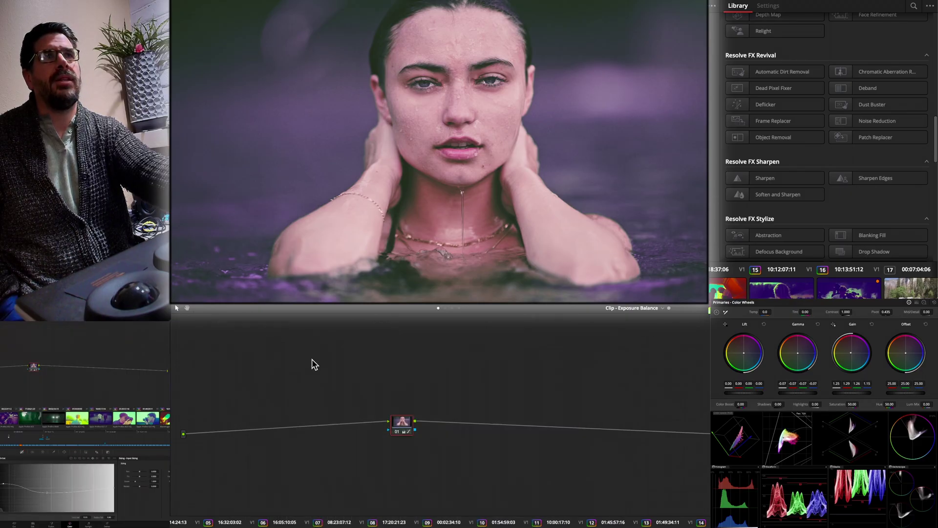
- Compare the portrait before and after grading by repeatedly disabling and re-enabling the single node
{"action": "left_click", "coordinate": [404, 430]}
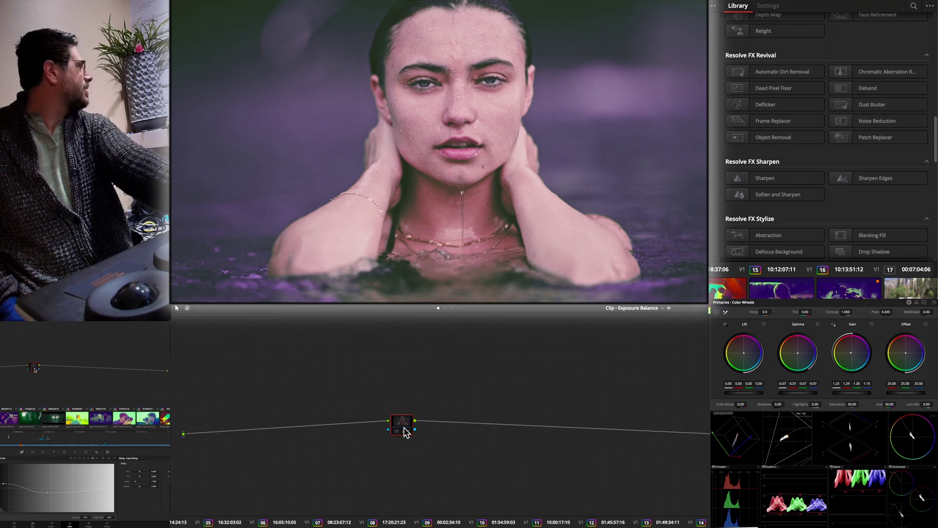
{"action": "left_click", "coordinate": [404, 431]}
{"action": "left_click", "coordinate": [404, 431]}
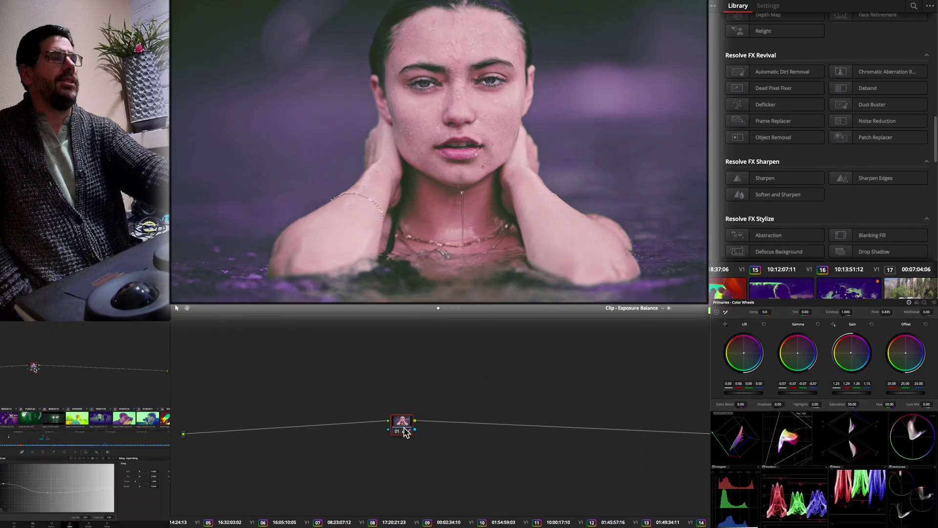
{"action": "left_click", "coordinate": [404, 431]}
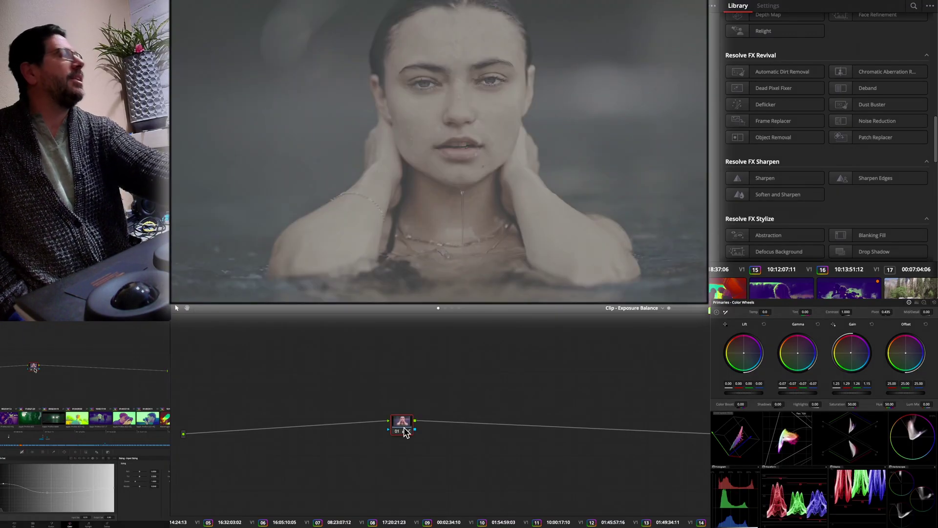
{"action": "left_click", "coordinate": [404, 431]}
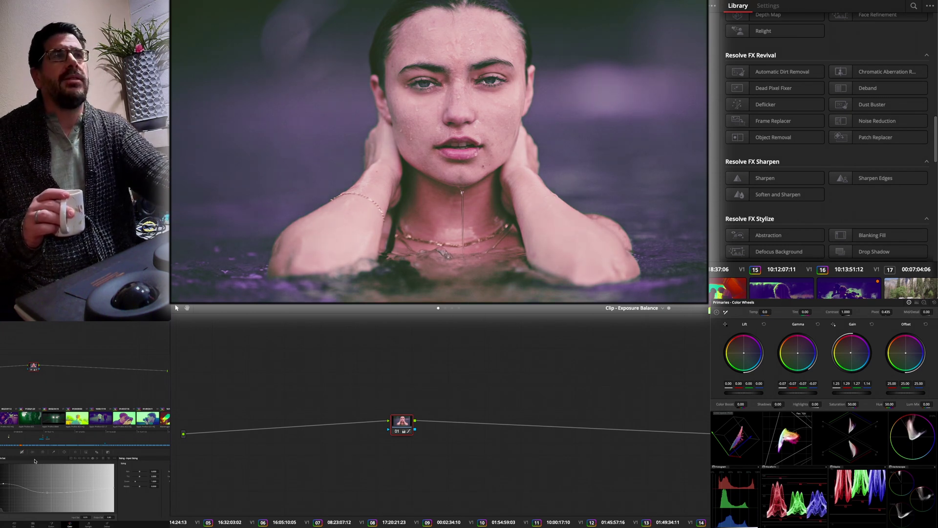
{"action": "key", "text": "ctrl+d"}
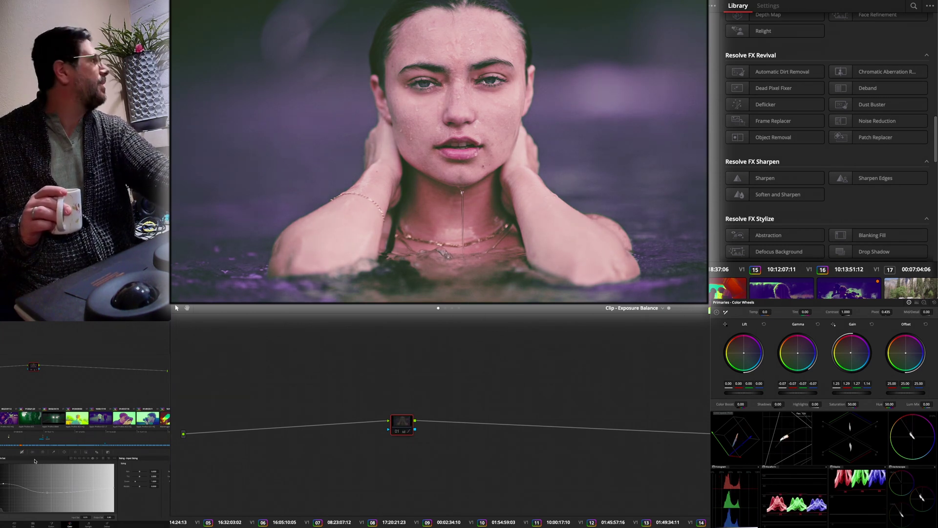
{"action": "key", "text": "ctrl+d"}
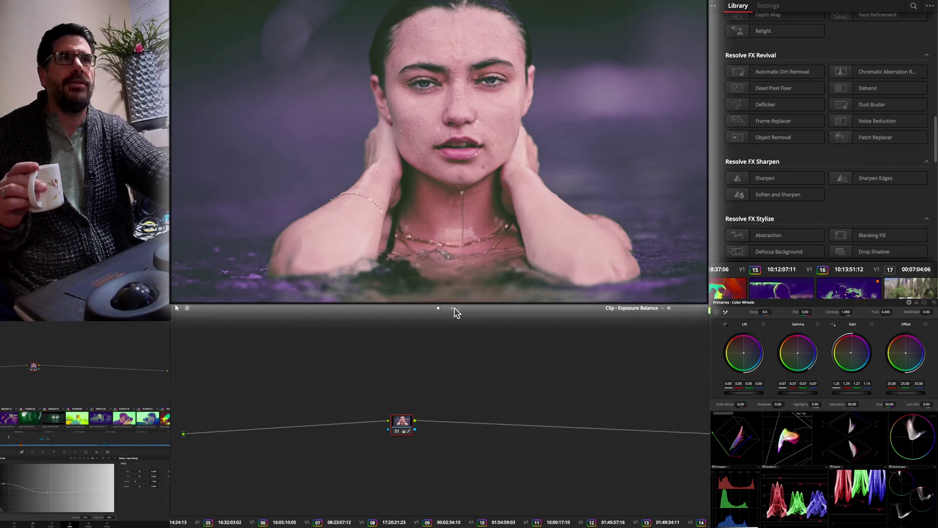
- Apply the portrait's grade to the shot of the woman from behind, and compare it with the grade bypassed
{"action": "mouse_move", "coordinate": [403, 421]}
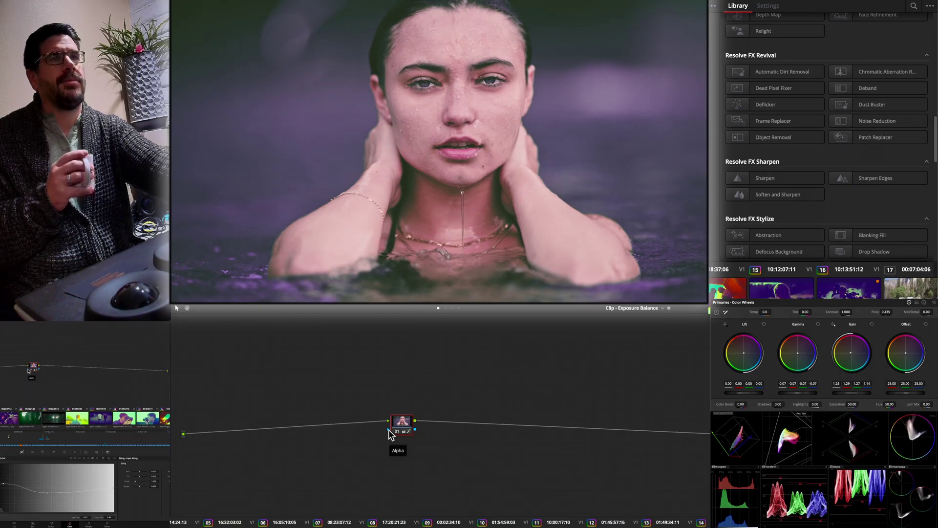
{"action": "key", "text": "ctrl+Home"}
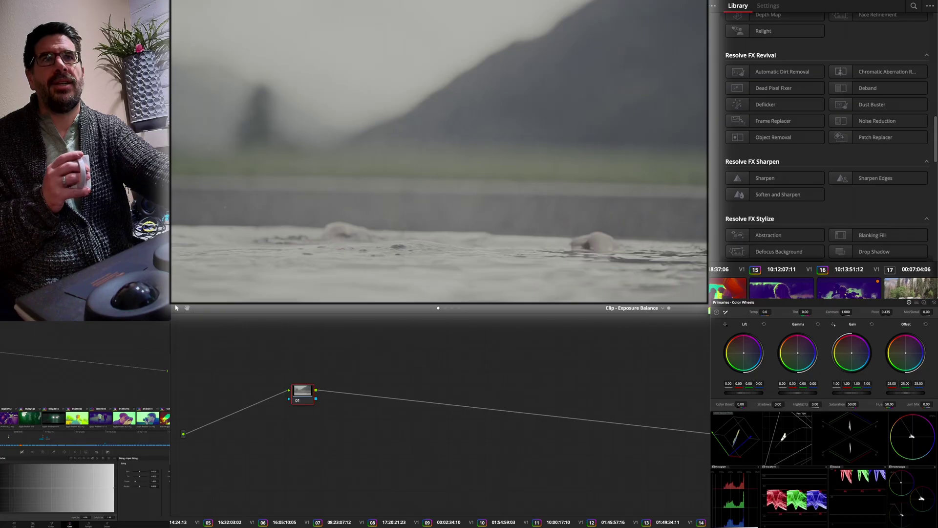
{"action": "right_click", "coordinate": [782, 296]}
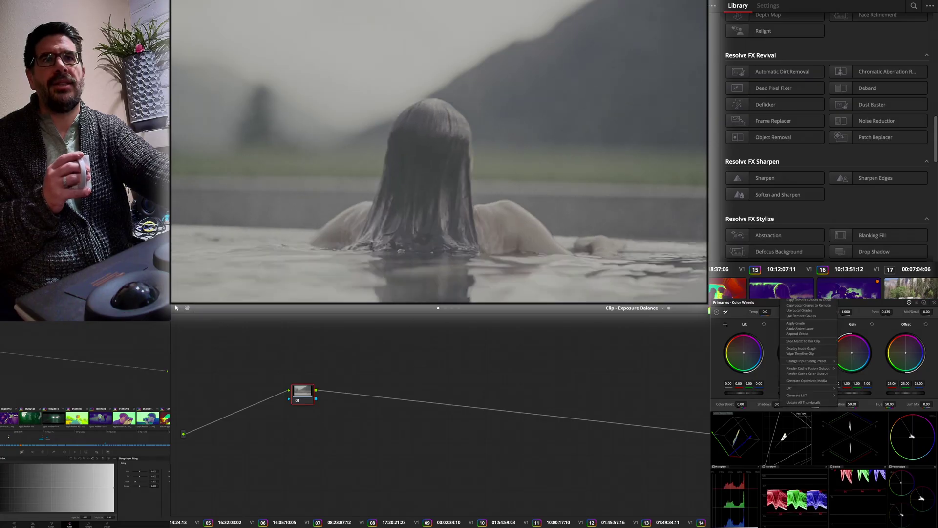
{"action": "left_click", "coordinate": [813, 328]}
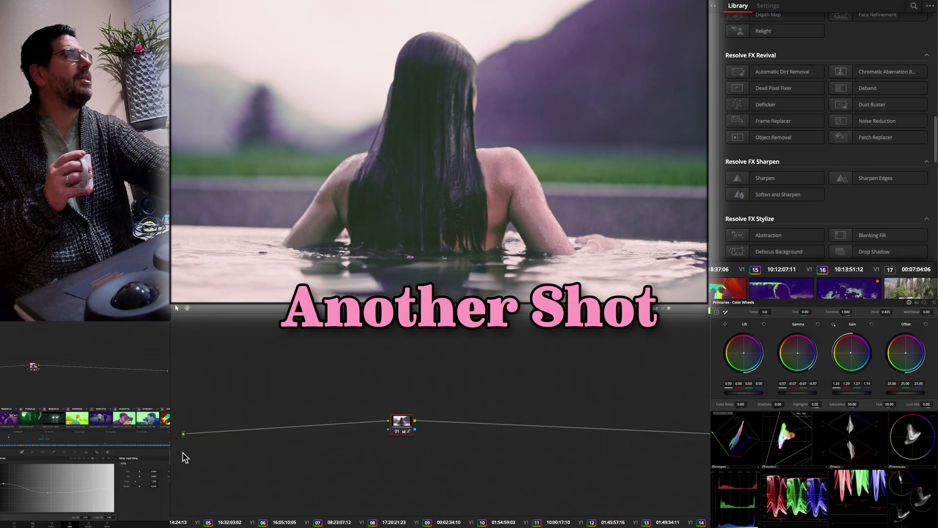
{"action": "key", "text": "ctrl+d"}
{"action": "key", "text": "ctrl+d"}
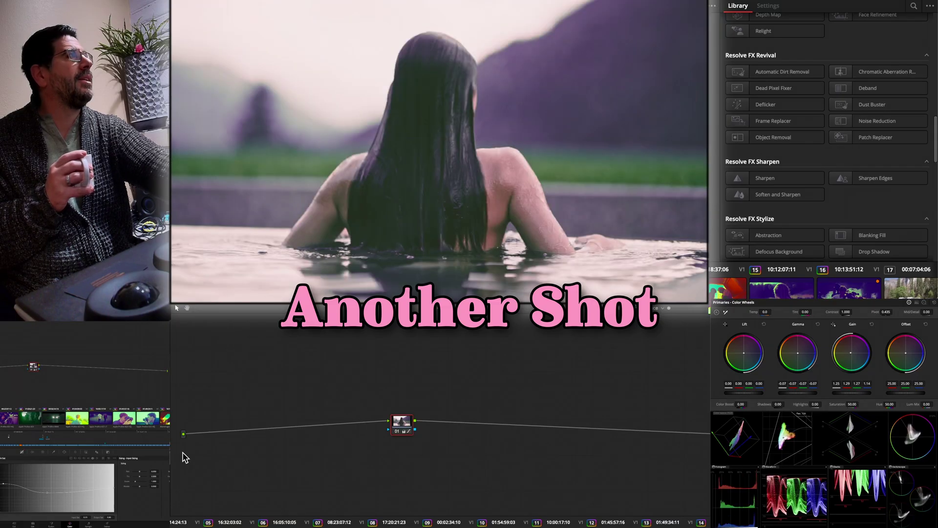
- Compare the rear-view shot of the woman with its node repeatedly disabled and re-enabled
{"action": "key", "text": "ctrl+d"}
{"action": "key", "text": "ctrl+d"}
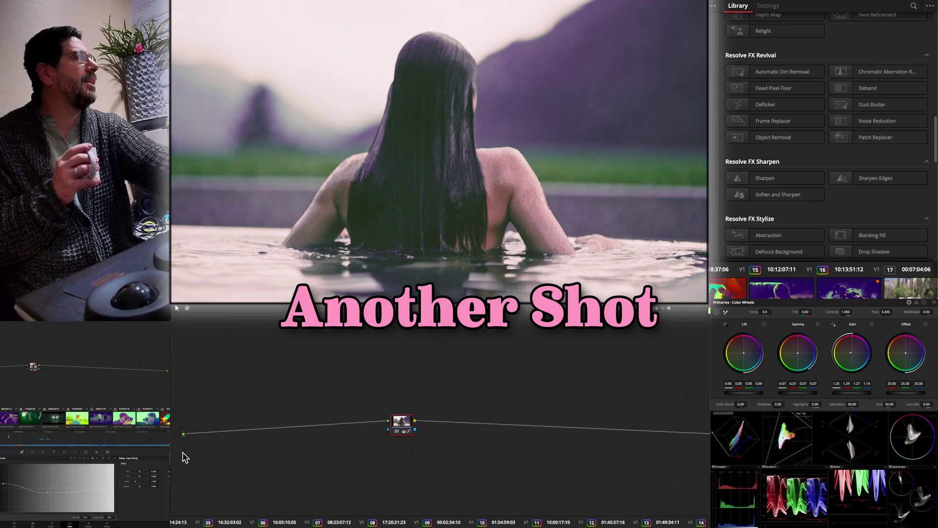
{"action": "key", "text": "ctrl+d"}
{"action": "key", "text": "ctrl+d"}
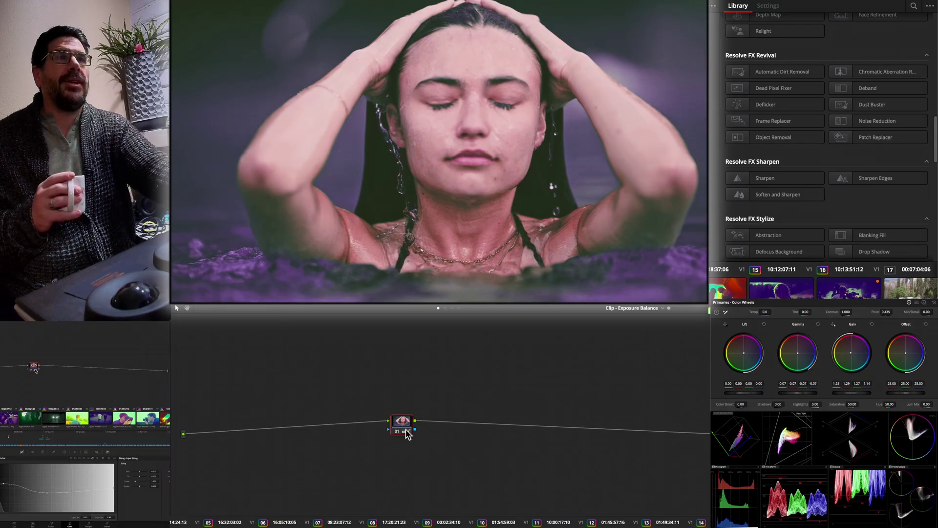
- Apply the Face Refinement effect from the library to the portrait shot's single node
{"action": "scroll", "coordinate": [772, 146], "scroll_direction": "down", "scroll_amount": 2}
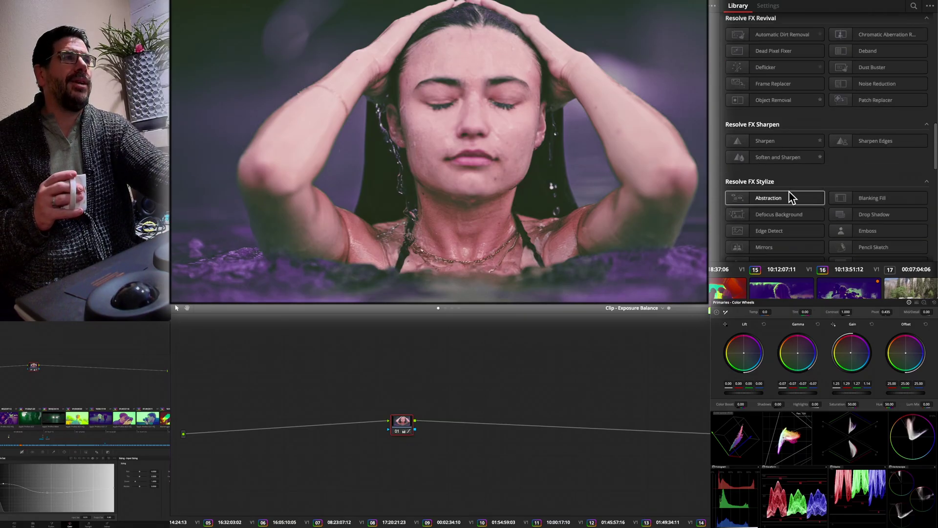
{"action": "scroll", "coordinate": [803, 168], "scroll_direction": "up", "scroll_amount": 6}
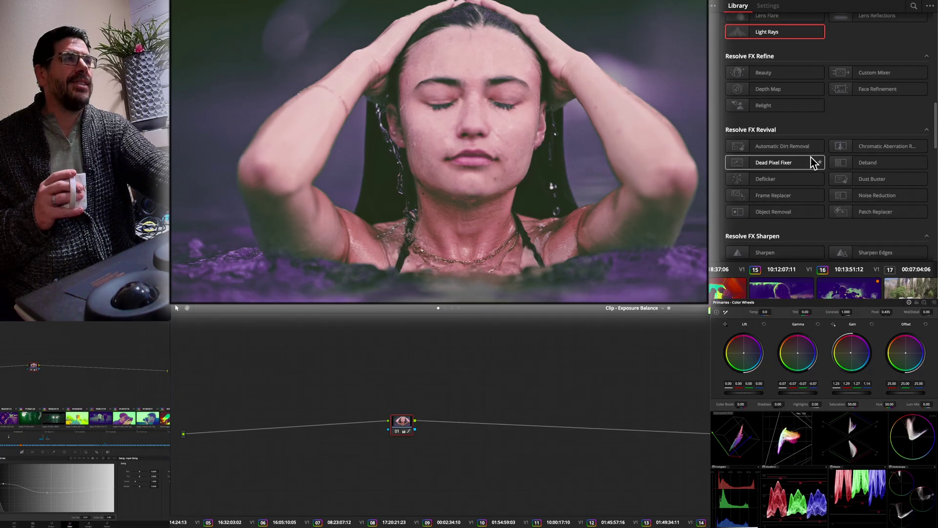
{"action": "scroll", "coordinate": [809, 165], "scroll_direction": "up", "scroll_amount": 4}
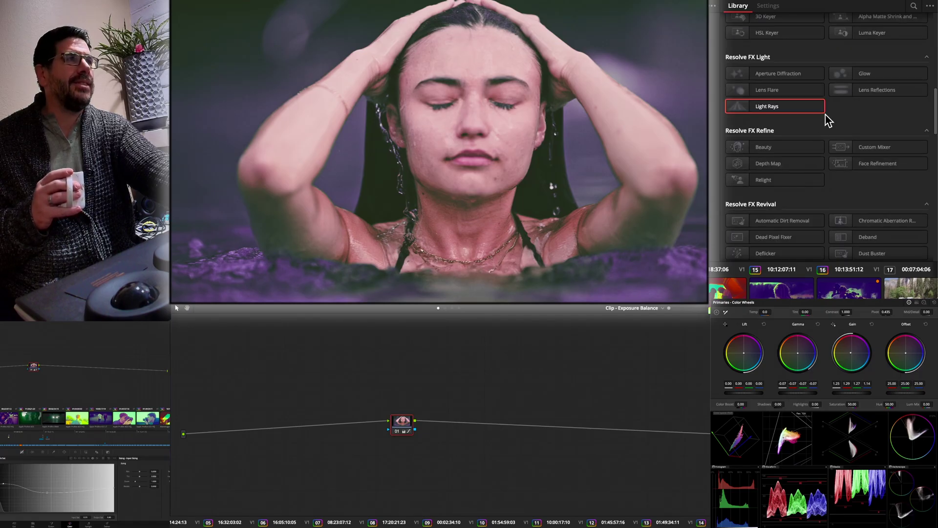
{"action": "scroll", "coordinate": [824, 121], "scroll_direction": "up", "scroll_amount": 2}
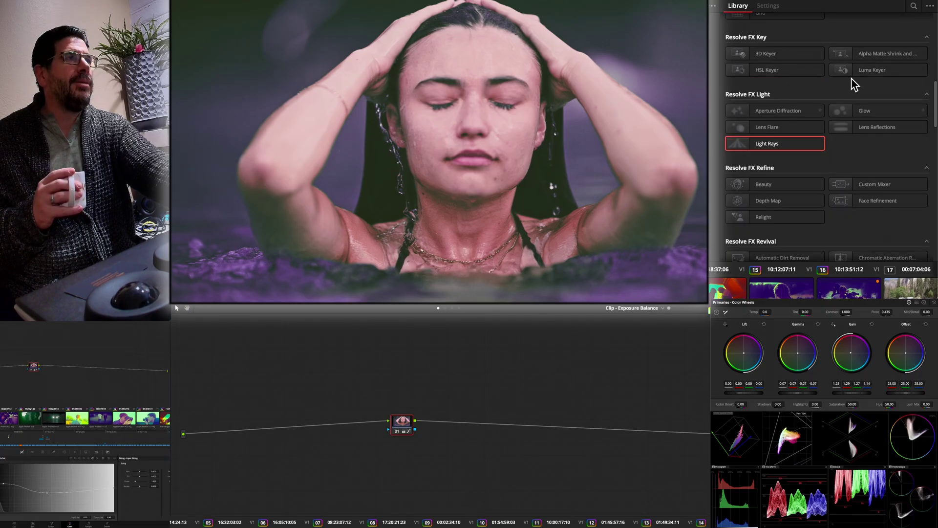
{"action": "scroll", "coordinate": [880, 176], "scroll_direction": "down", "scroll_amount": 6}
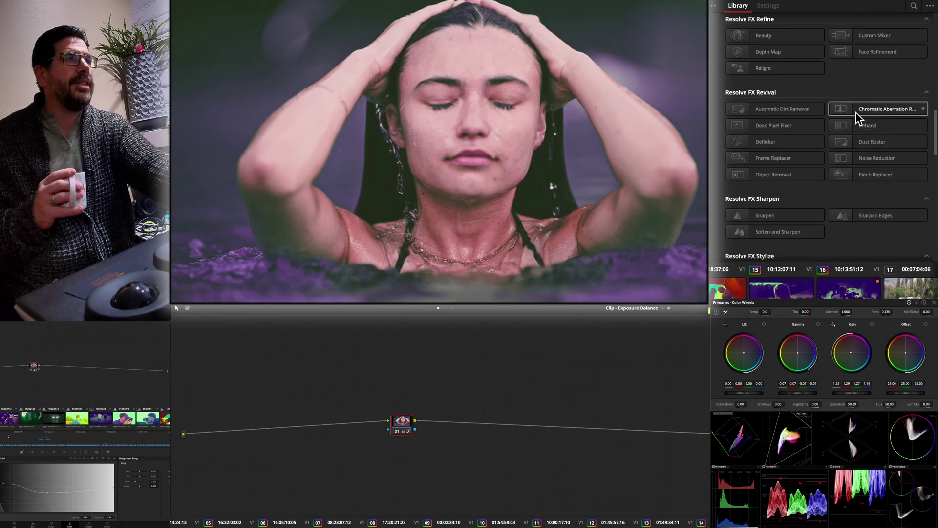
{"action": "left_click_drag", "start_coordinate": [900, 97], "coordinate": [405, 423]}
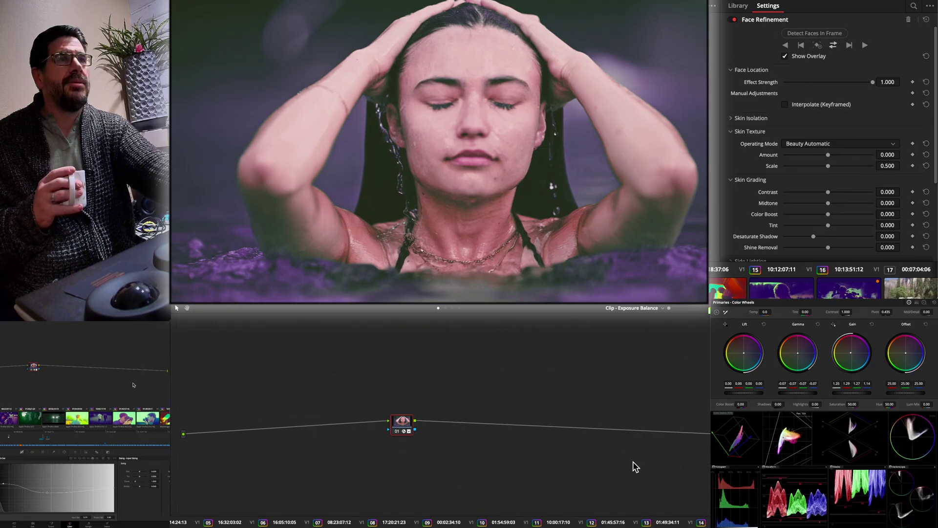
- Set Skin Grading to Contrast 0.204, Midtone -0.196, Color Boost 0.144, Tint -0.015, Desaturate Shadow 0.388 and Shine Removal -0.194
{"action": "key", "text": "space"}
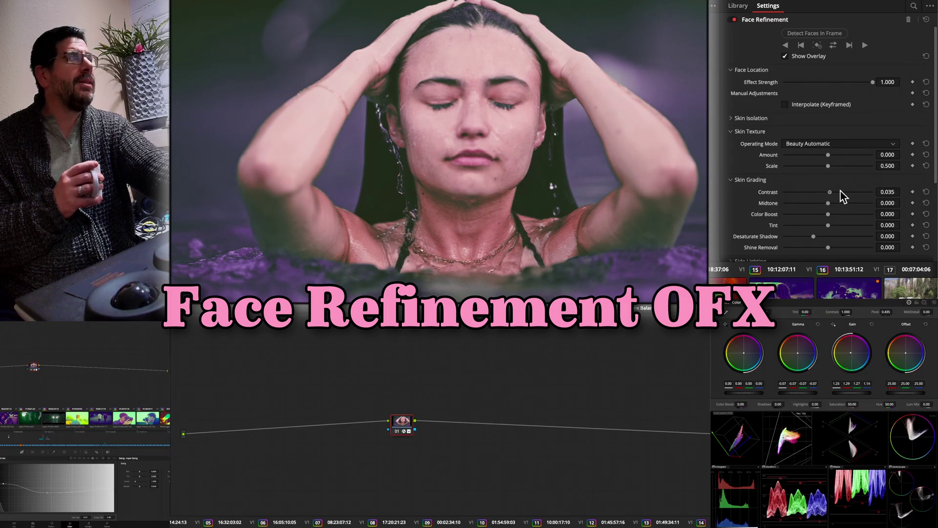
{"action": "left_click_drag", "start_coordinate": [840, 192], "coordinate": [818, 240]}
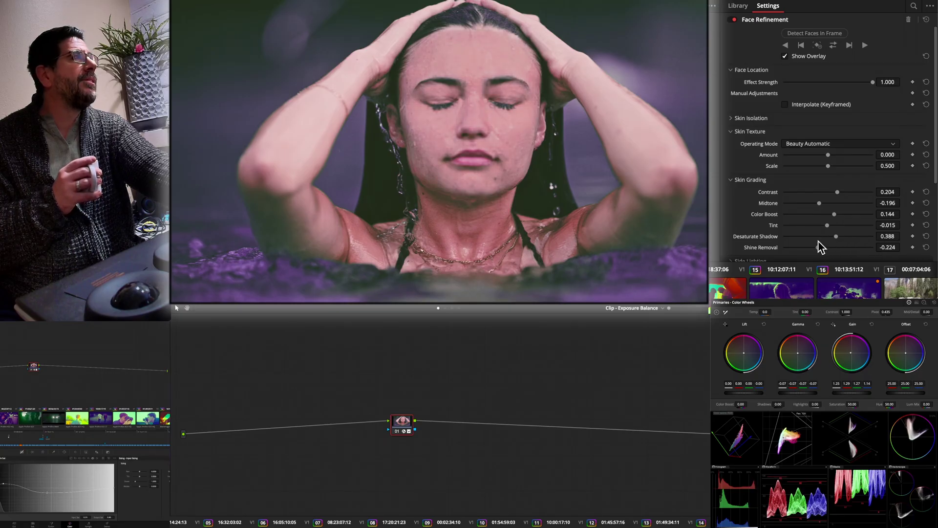
- Darken the face's left side with Side Lighting Lift Left -0.053, Gamma Left 0.754 and Gain Left 0.776, and compare with the grade bypassed
{"action": "scroll", "coordinate": [819, 242], "scroll_direction": "down", "scroll_amount": 3}
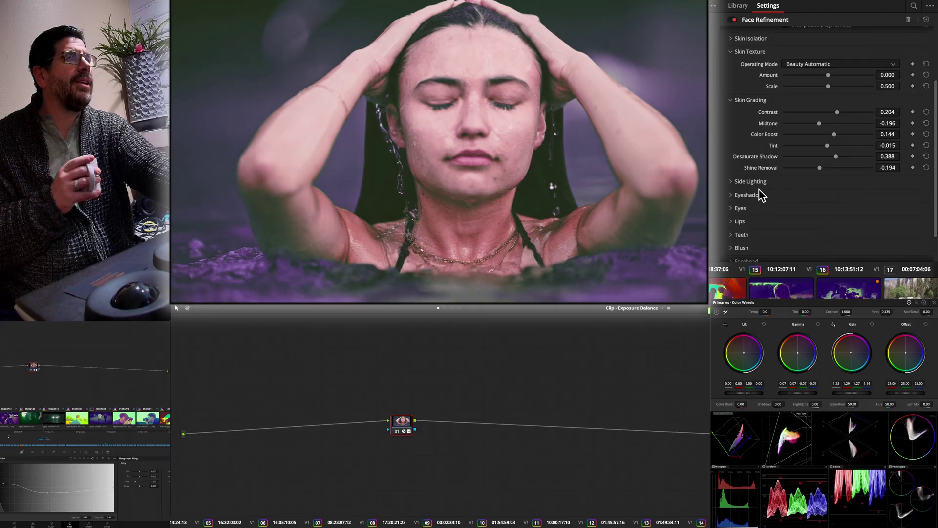
{"action": "left_click", "coordinate": [739, 184]}
{"action": "scroll", "coordinate": [848, 205], "scroll_direction": "down", "scroll_amount": 2}
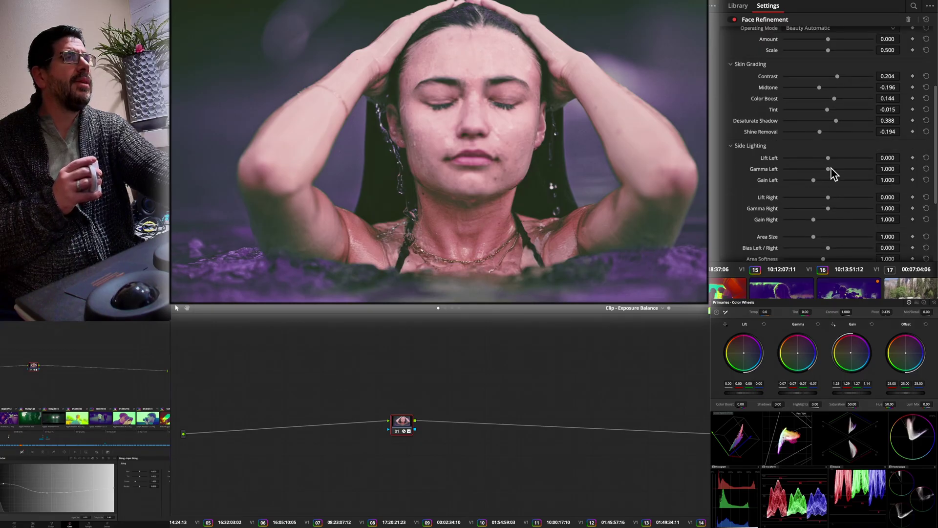
{"action": "left_click_drag", "start_coordinate": [829, 159], "coordinate": [800, 182]}
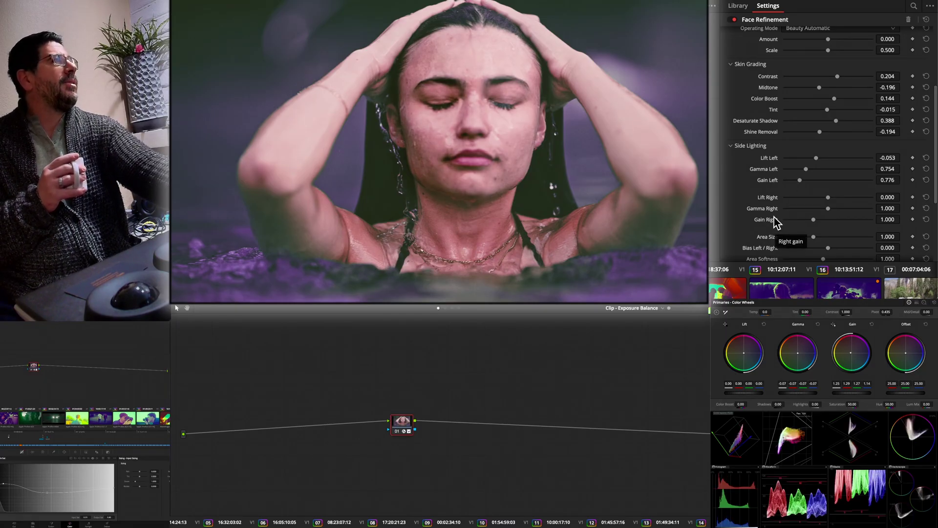
{"action": "key", "text": "shift+d"}
{"action": "key", "text": "shift+d"}
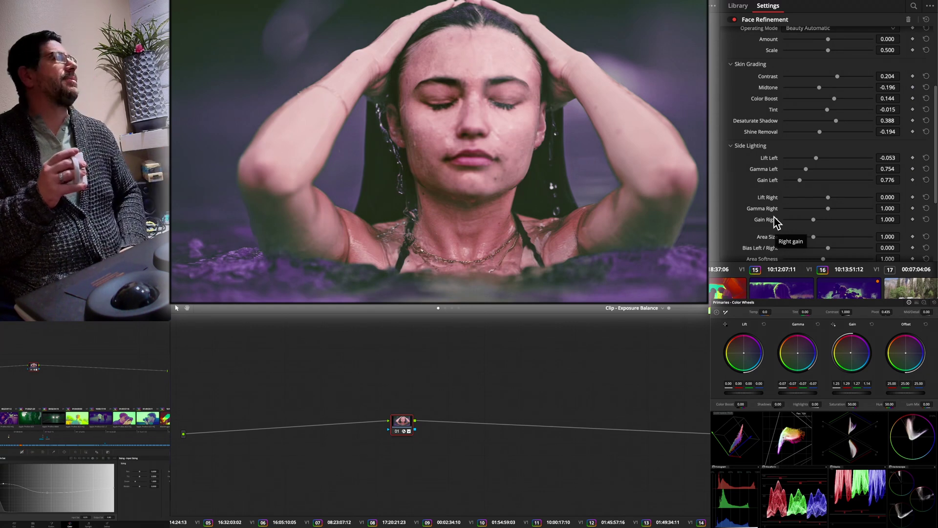
- Try a cooler upper eyeshadow with a Temp Upper value of -463
{"action": "scroll", "coordinate": [777, 222], "scroll_direction": "down", "scroll_amount": 3}
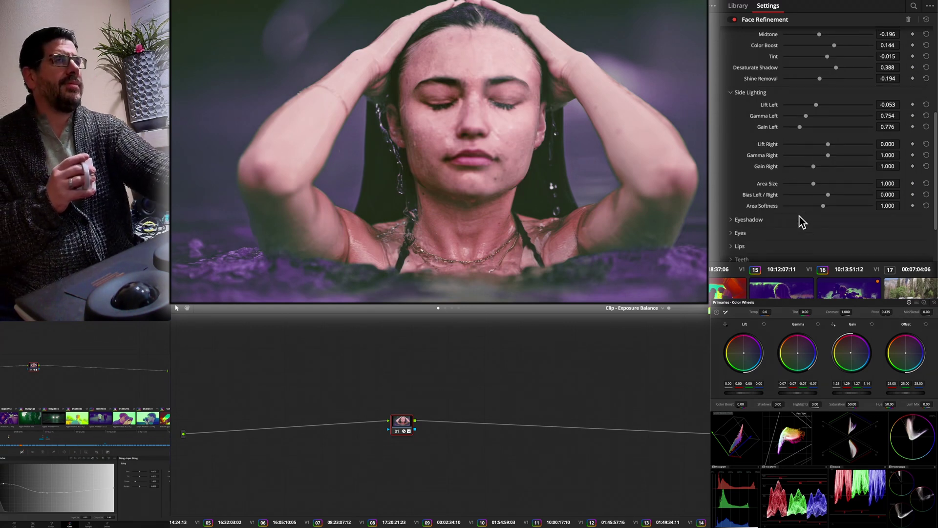
{"action": "scroll", "coordinate": [813, 185], "scroll_direction": "down", "scroll_amount": 3}
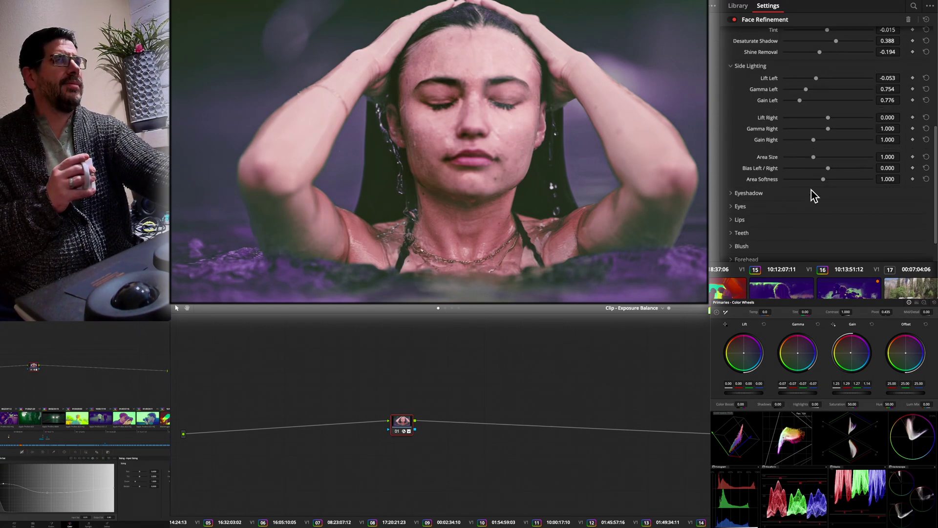
{"action": "left_click", "coordinate": [731, 169]}
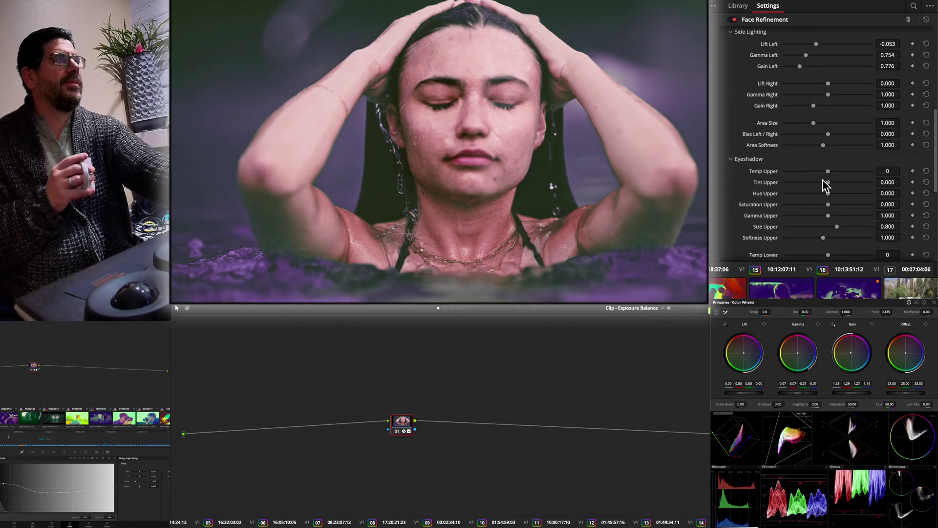
{"action": "scroll", "coordinate": [826, 170], "scroll_direction": "down", "scroll_amount": 3}
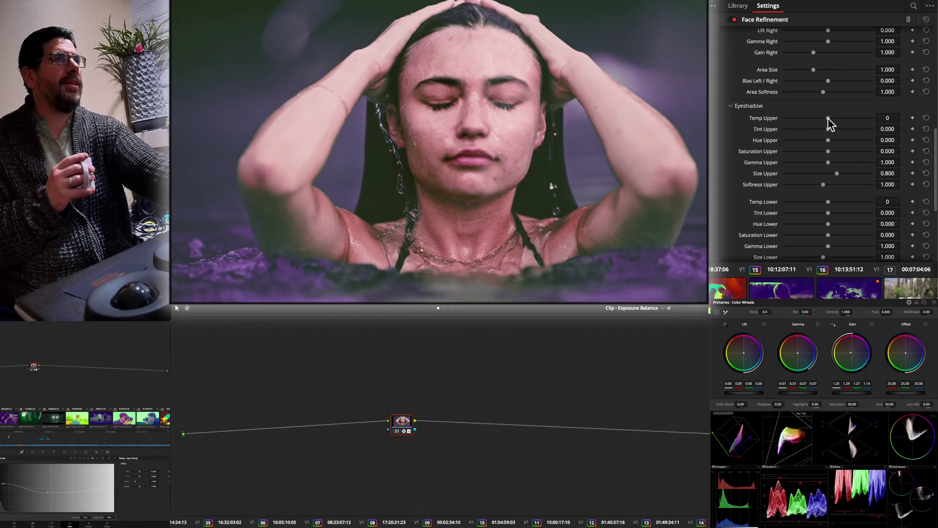
{"action": "mouse_move", "coordinate": [827, 118]}
{"action": "left_mouse_down"}
{"action": "mouse_move", "coordinate": [860, 122]}
{"action": "mouse_move", "coordinate": [821, 121]}
{"action": "left_mouse_up"}
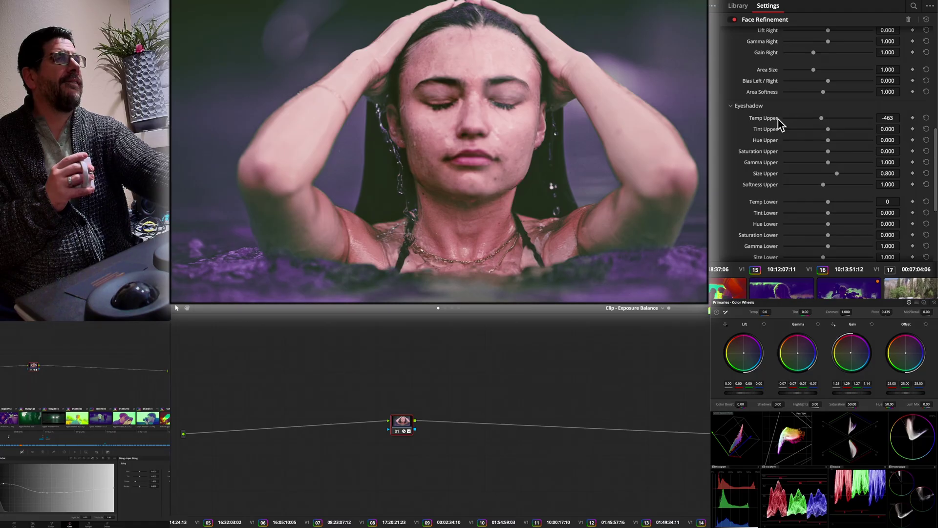
- Set the Sharpening of the eyes to 0.025 in Face Refinement
{"action": "scroll", "coordinate": [799, 159], "scroll_direction": "down", "scroll_amount": 2}
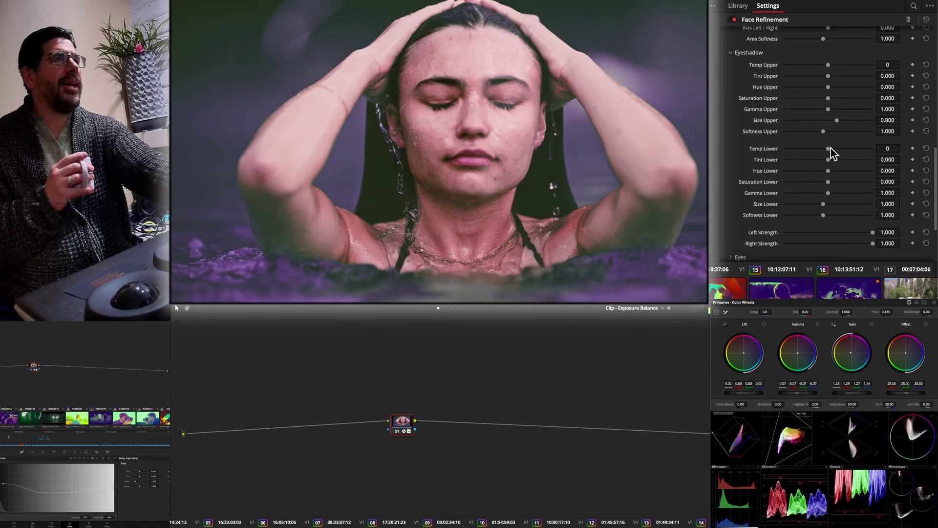
{"action": "scroll", "coordinate": [834, 157], "scroll_direction": "down", "scroll_amount": 2}
{"action": "left_click", "coordinate": [738, 205]}
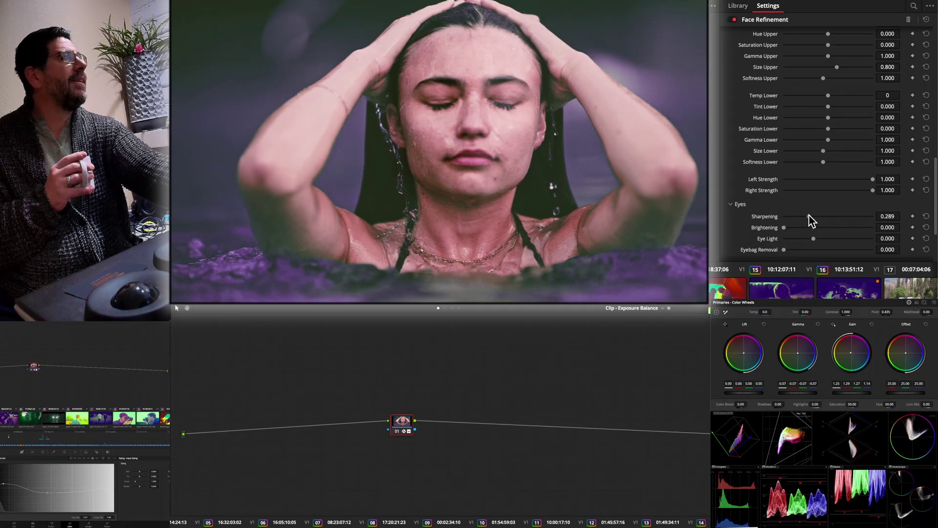
{"action": "left_click_drag", "start_coordinate": [783, 216], "coordinate": [786, 217]}
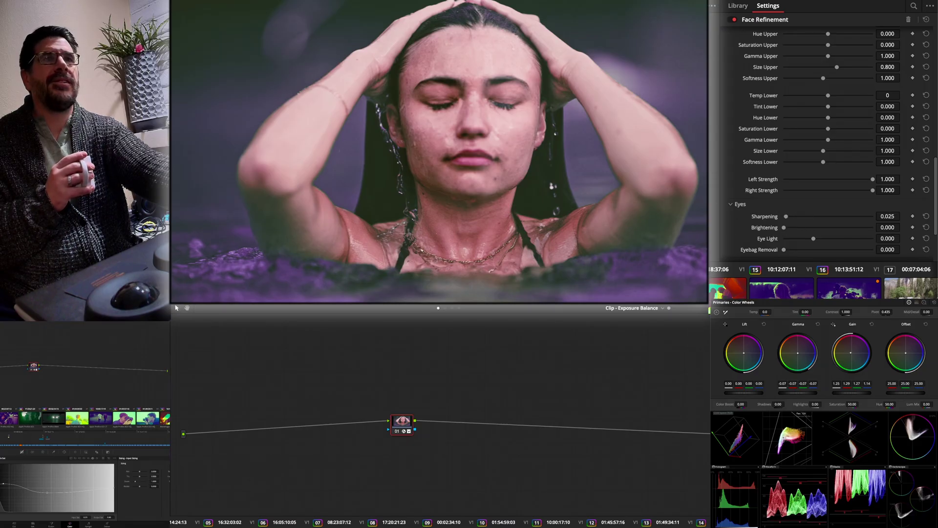
- Play to a frame with the woman's eyes open and compare it with Face Refinement repeatedly disabled and re-enabled
{"action": "key", "text": "space"}
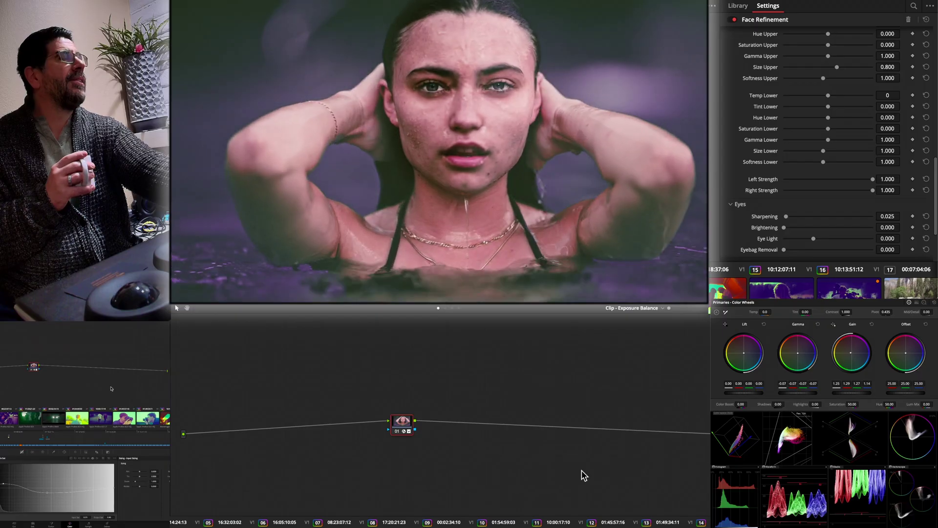
{"action": "scroll", "coordinate": [785, 196], "scroll_direction": "up", "scroll_amount": 5}
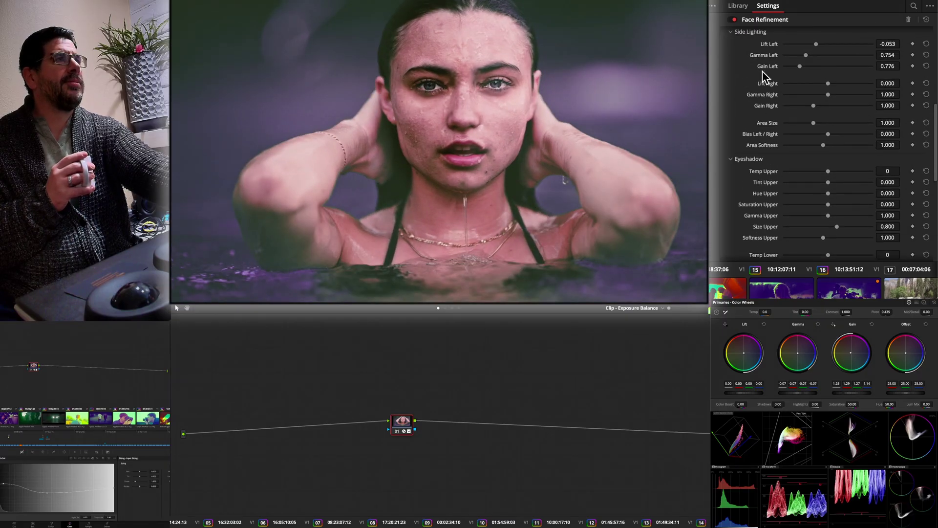
{"action": "scroll", "coordinate": [762, 72], "scroll_direction": "up", "scroll_amount": 2}
{"action": "left_click", "coordinate": [734, 20]}
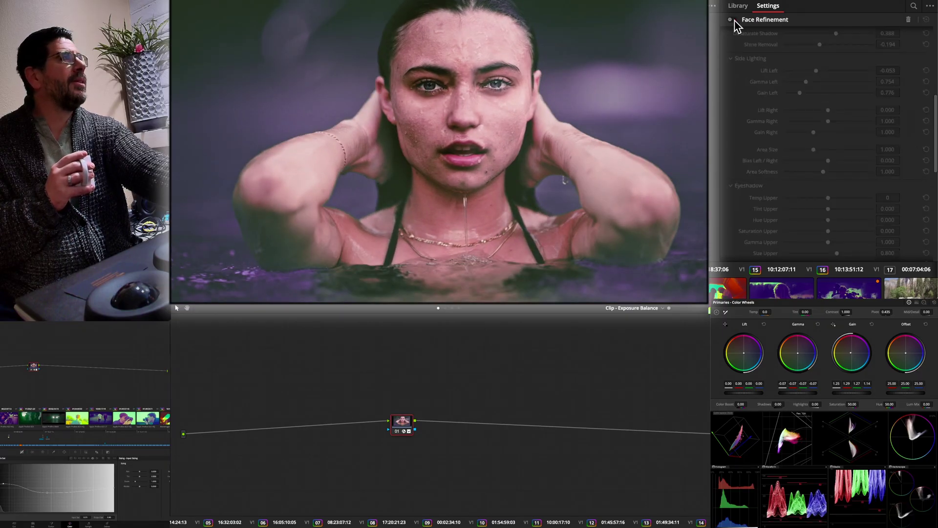
{"action": "left_click", "coordinate": [734, 20]}
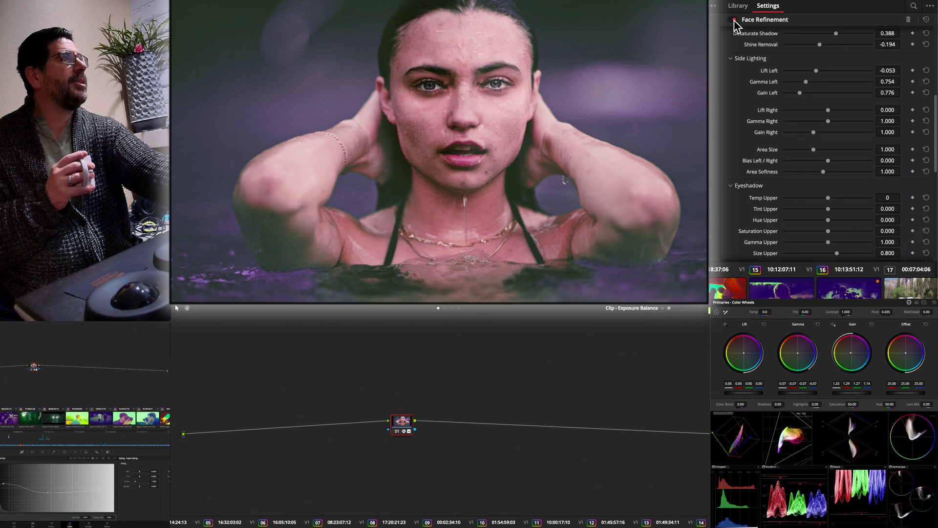
{"action": "left_click", "coordinate": [734, 20]}
{"action": "left_click", "coordinate": [734, 20]}
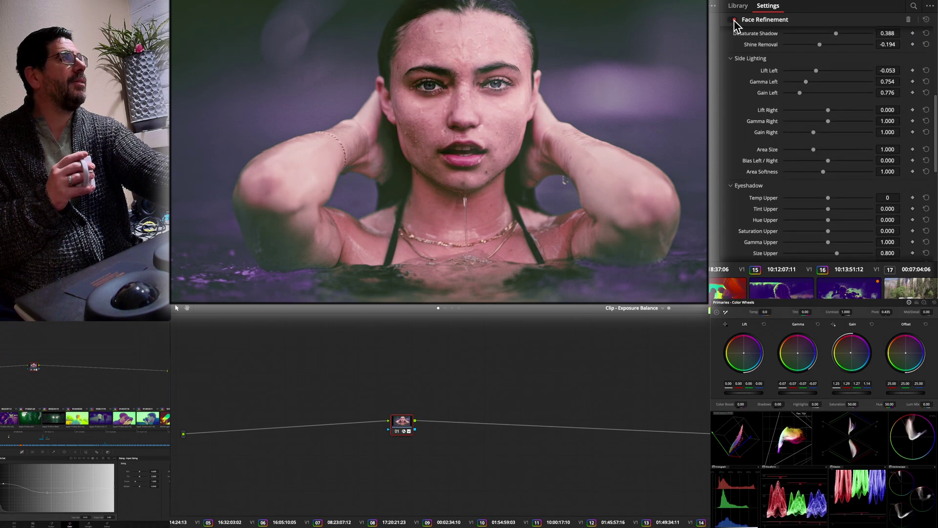
{"action": "left_click", "coordinate": [733, 20]}
{"action": "left_click", "coordinate": [734, 19]}
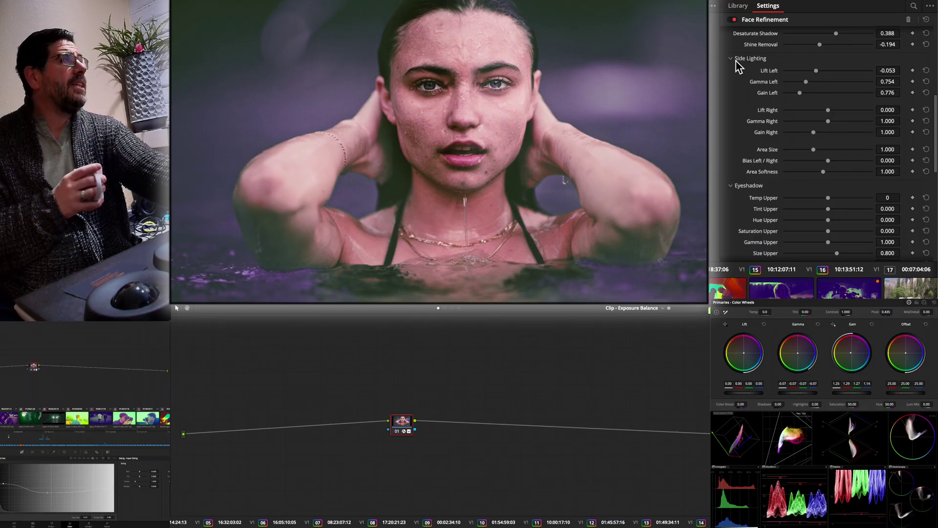
- Refine the lips with Hue Shift 0.045, Saturation 0.333, Upper Lip Smooth 0.194 and Mouth Corners Inner 0.730
{"action": "scroll", "coordinate": [755, 86], "scroll_direction": "down", "scroll_amount": 5}
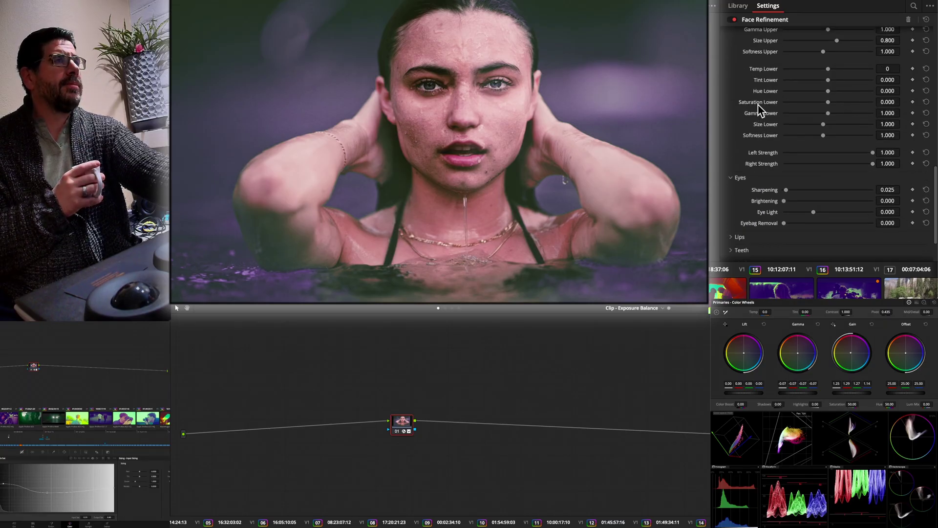
{"action": "scroll", "coordinate": [750, 181], "scroll_direction": "down", "scroll_amount": 2}
{"action": "left_click", "coordinate": [735, 188]}
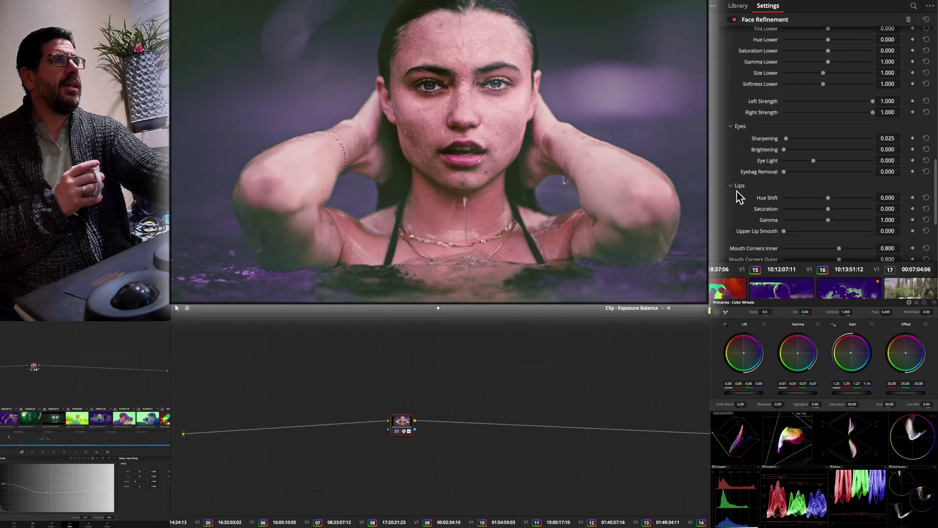
{"action": "left_click_drag", "start_coordinate": [829, 198], "coordinate": [853, 209]}
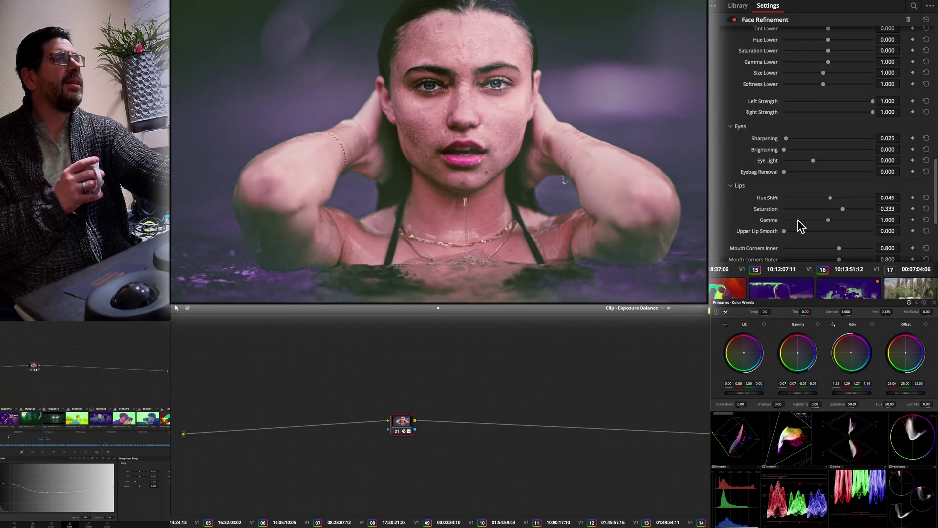
{"action": "mouse_move", "coordinate": [787, 230]}
{"action": "left_mouse_down"}
{"action": "mouse_move", "coordinate": [823, 231]}
{"action": "mouse_move", "coordinate": [801, 227]}
{"action": "left_mouse_up"}
{"action": "scroll", "coordinate": [803, 231], "scroll_direction": "down", "scroll_amount": 4}
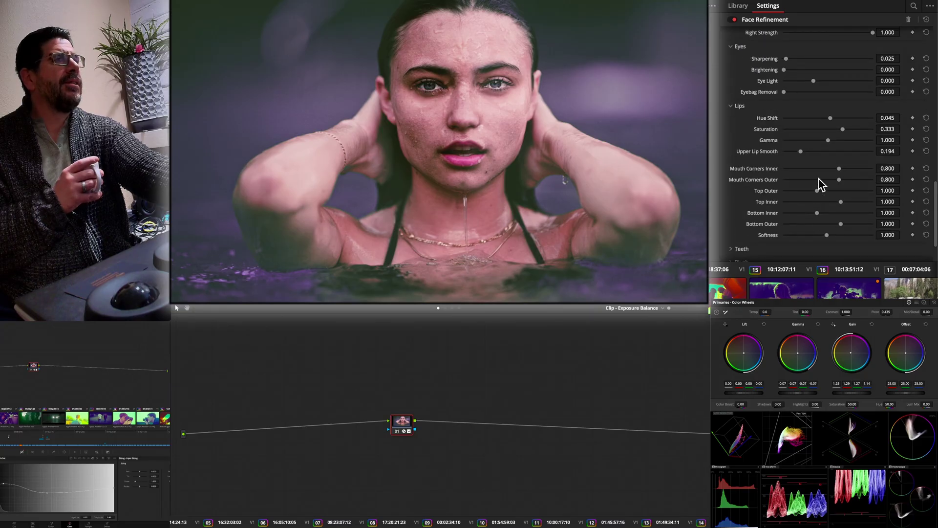
{"action": "mouse_move", "coordinate": [837, 172]}
{"action": "left_mouse_down"}
{"action": "mouse_move", "coordinate": [811, 175]}
{"action": "mouse_move", "coordinate": [831, 182]}
{"action": "left_mouse_up"}
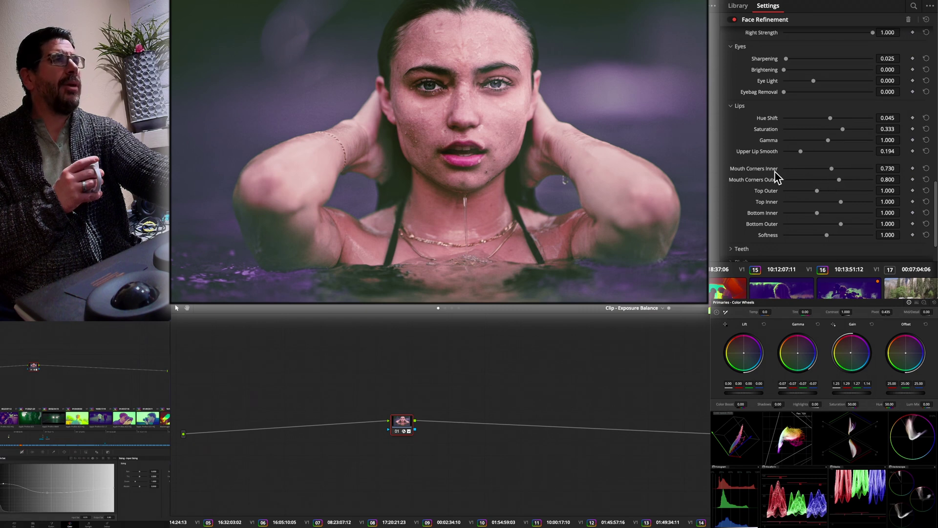
- Adjust the teeth in Face Refinement with Blue Gain 1.160, Gamma 0.612 and Mask Softness 1.272
{"action": "scroll", "coordinate": [779, 182], "scroll_direction": "down", "scroll_amount": 3}
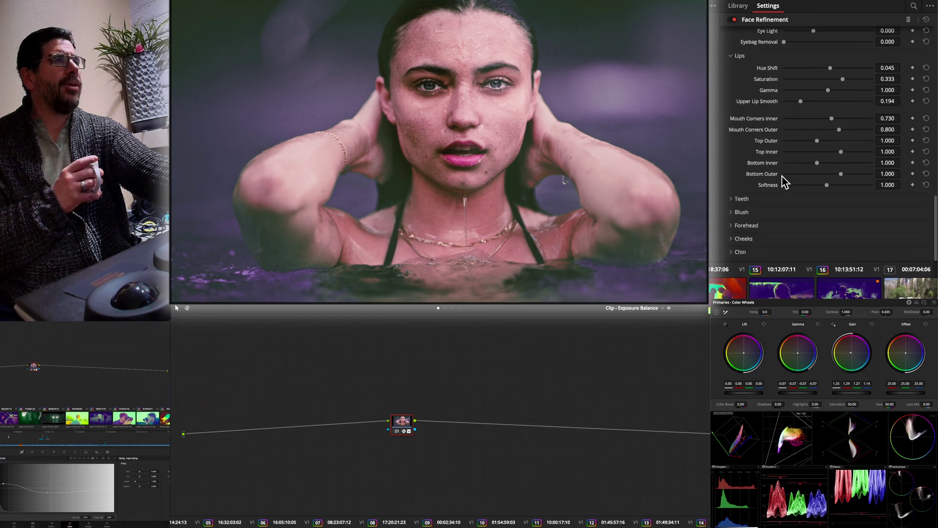
{"action": "left_click", "coordinate": [732, 198]}
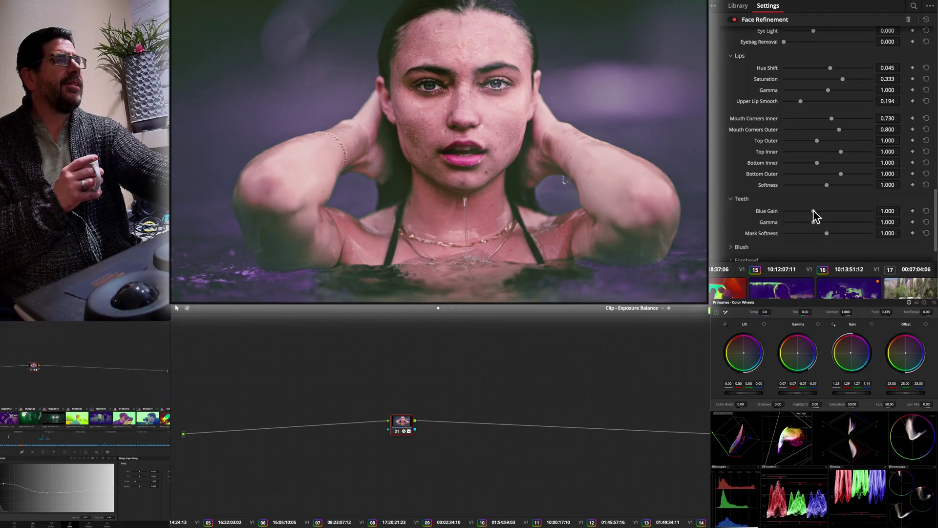
{"action": "left_click_drag", "start_coordinate": [813, 211], "coordinate": [839, 234]}
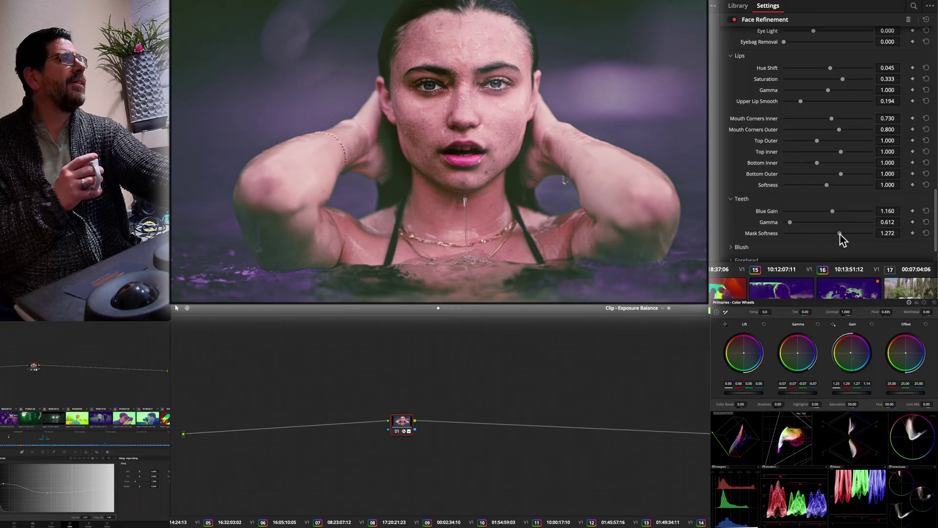
- Add blush to the woman's cheeks with a Hue of 0.095 and a Saturation of 0.085
{"action": "scroll", "coordinate": [747, 217], "scroll_direction": "down", "scroll_amount": 2}
{"action": "left_click", "coordinate": [737, 213]}
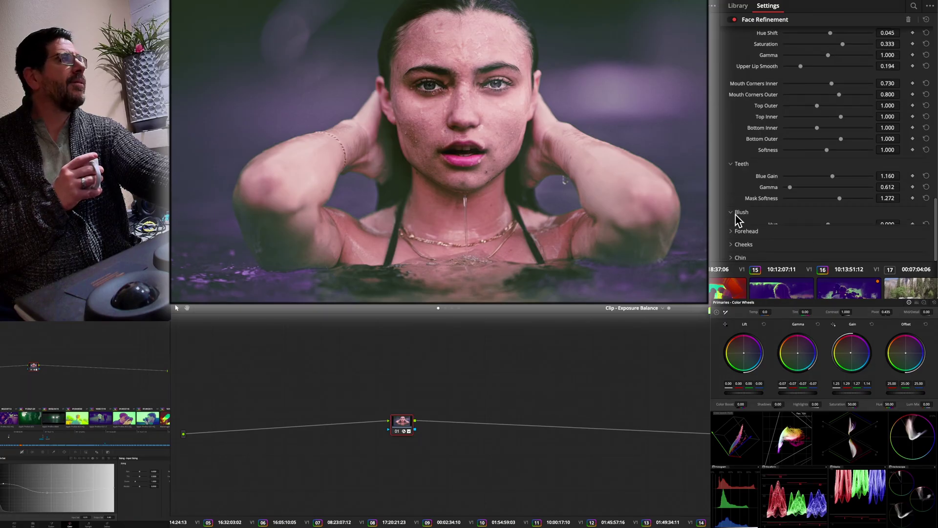
{"action": "left_click_drag", "start_coordinate": [829, 225], "coordinate": [859, 236]}
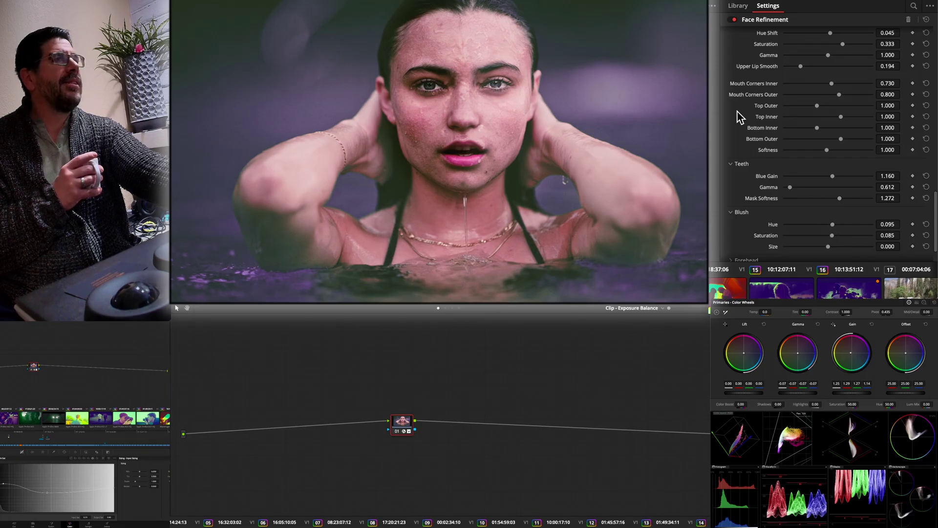
- Set the forehead Saturation to -0.015, try a forehead Smooth value of 0.682 and reset Smooth to its default
{"action": "scroll", "coordinate": [818, 213], "scroll_direction": "down", "scroll_amount": 2}
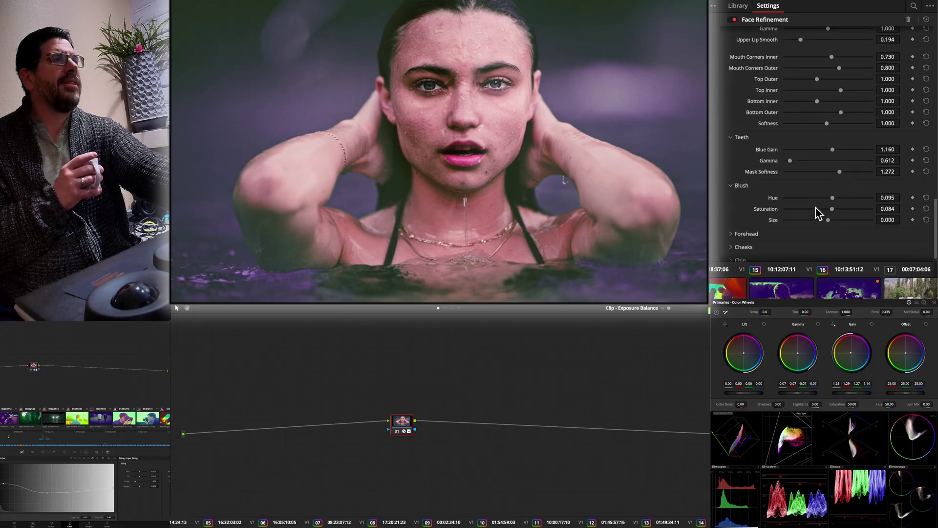
{"action": "left_click", "coordinate": [734, 232]}
{"action": "scroll", "coordinate": [743, 234], "scroll_direction": "down", "scroll_amount": 4}
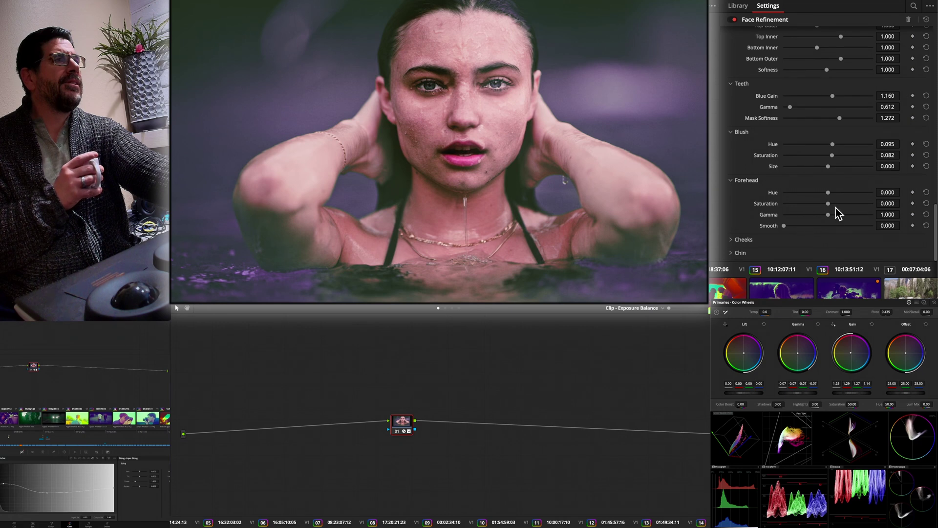
{"action": "left_click_drag", "start_coordinate": [827, 204], "coordinate": [855, 228]}
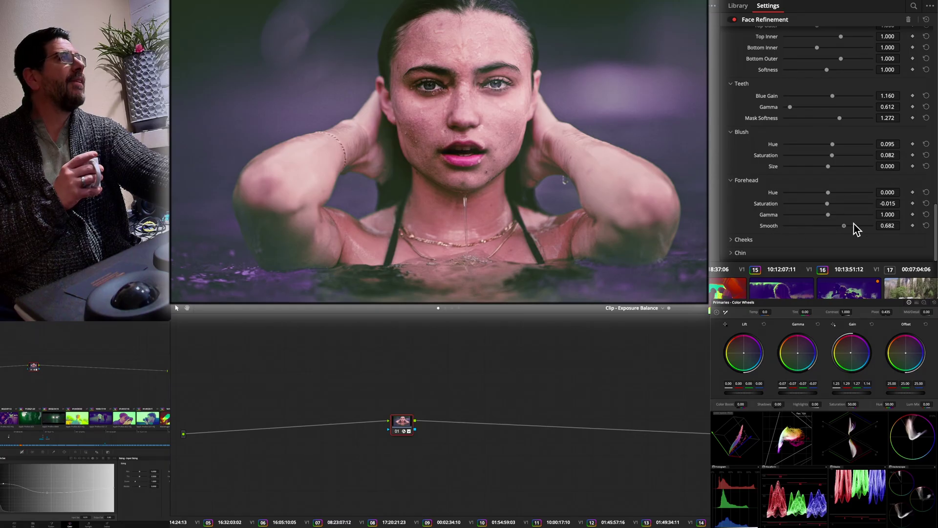
{"action": "double_click", "coordinate": [775, 224]}
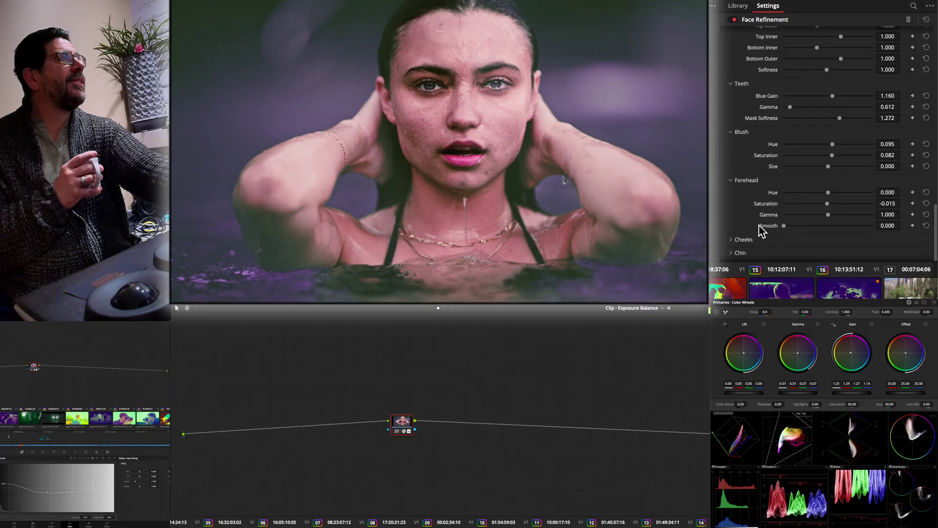
- Compare the portrait with Face Refinement disabled and re-enabled
{"action": "scroll", "coordinate": [776, 195], "scroll_direction": "up", "scroll_amount": 15}
{"action": "left_click", "coordinate": [732, 20]}
{"action": "scroll", "coordinate": [735, 24], "scroll_direction": "up", "scroll_amount": 1}
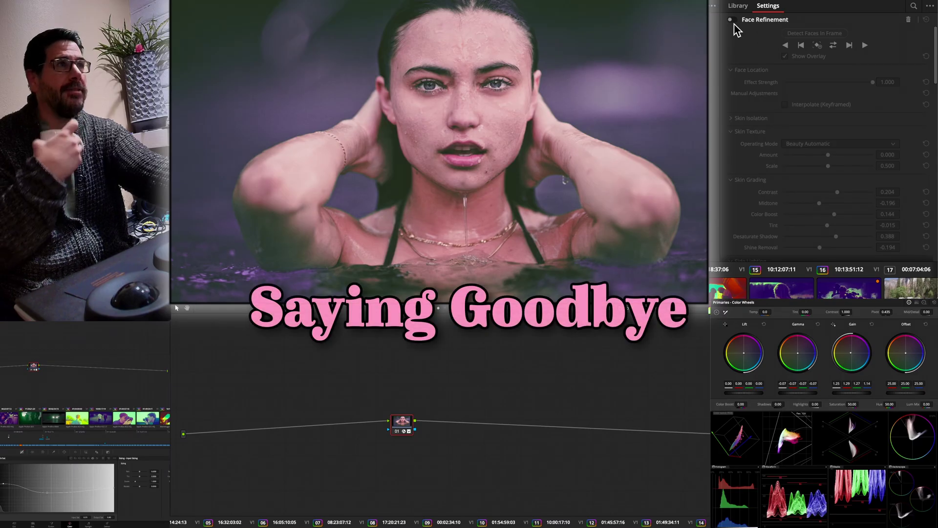
{"action": "left_click", "coordinate": [732, 21]}
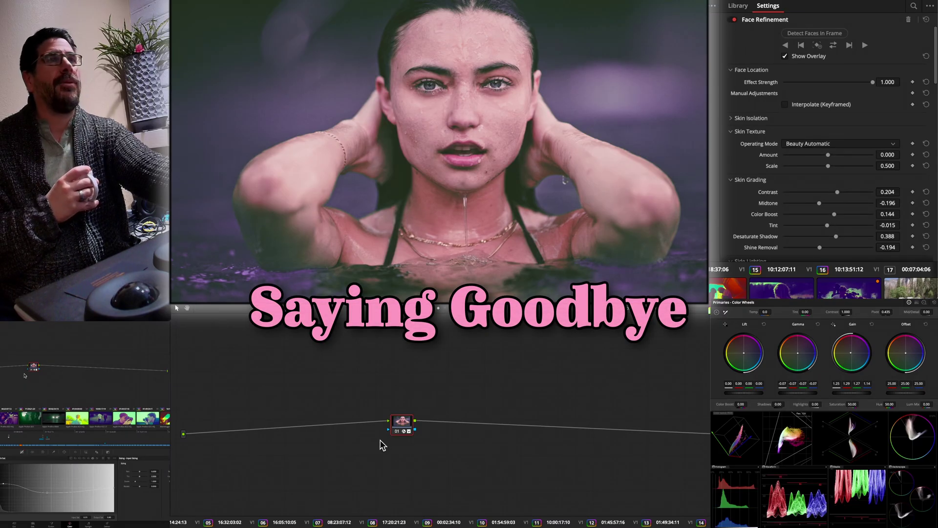